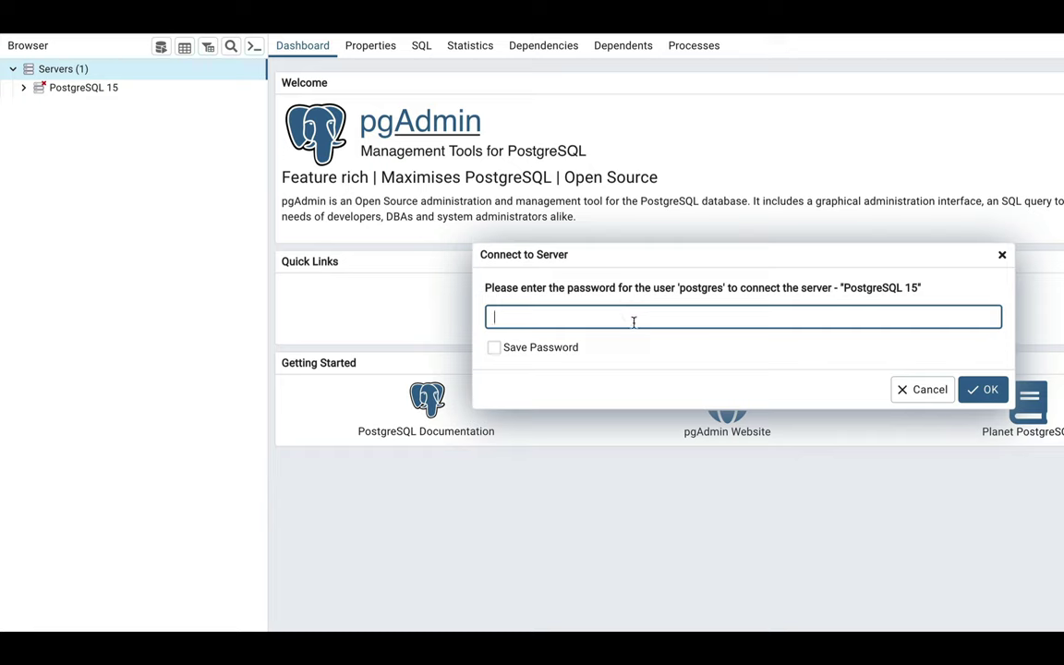
Connect to the PostgreSQL 15 server with the postgres password, then collapse its tree node.
{"action": "type", "text": "root"}
{"action": "key", "text": "Return"}
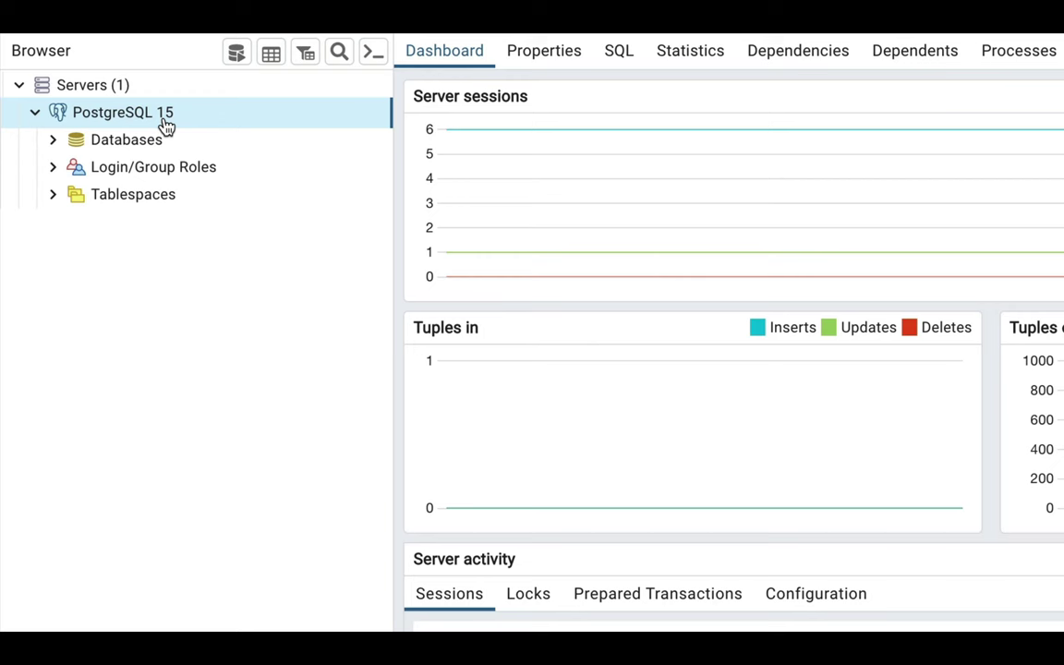
{"action": "double_click", "coordinate": [165, 126]}
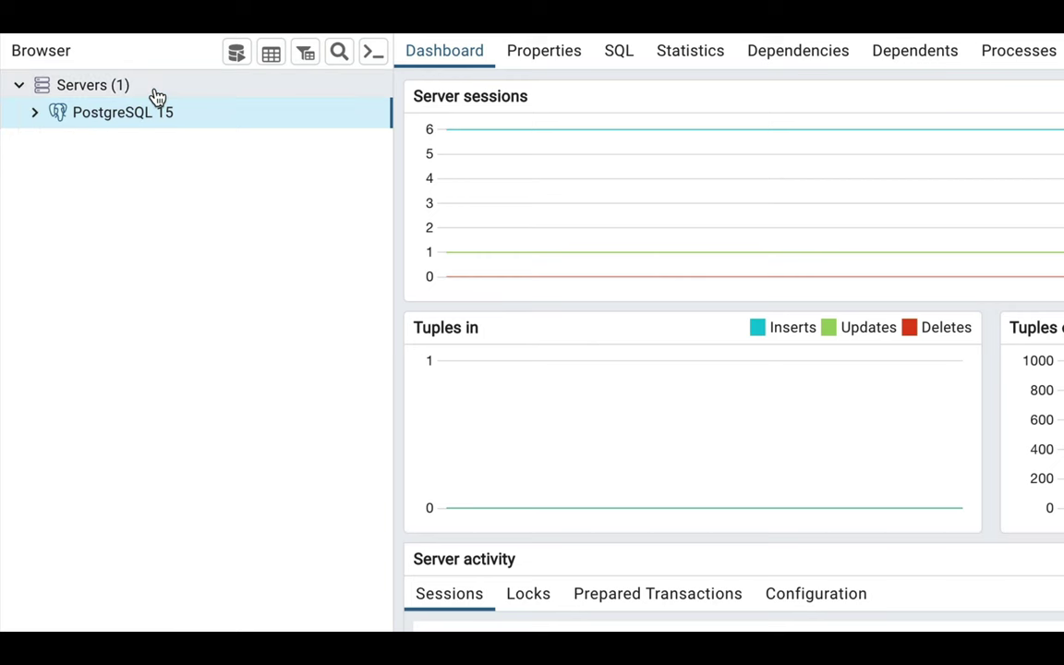
Start registering a new server named MyPG with host address localhost.
{"action": "right_click", "coordinate": [156, 95]}
{"action": "mouse_move", "coordinate": [245, 126]}
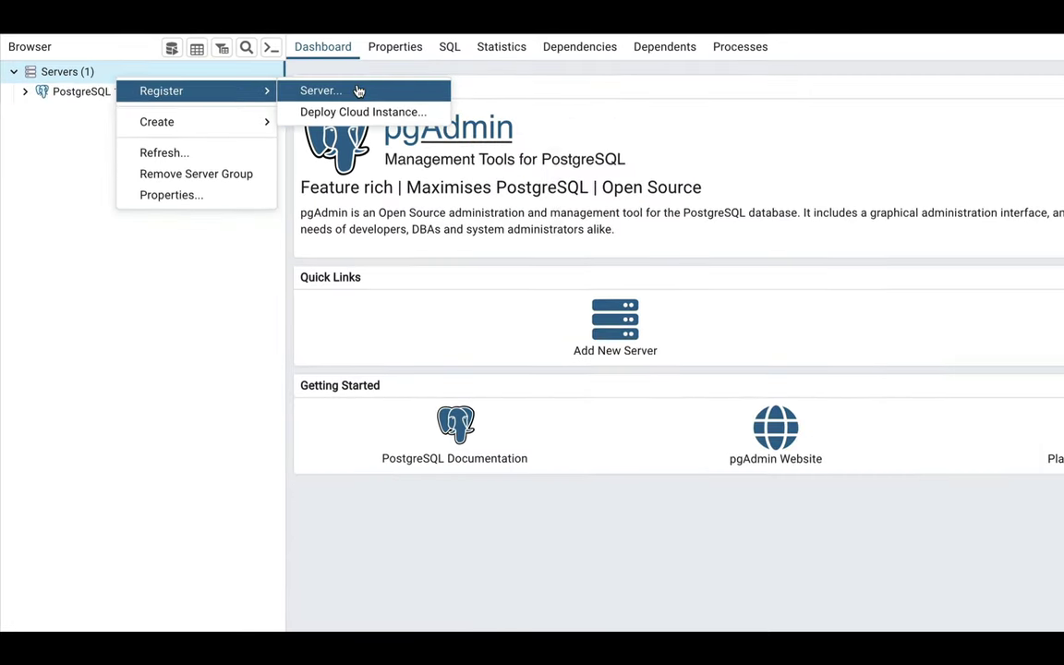
{"action": "left_click", "coordinate": [490, 112]}
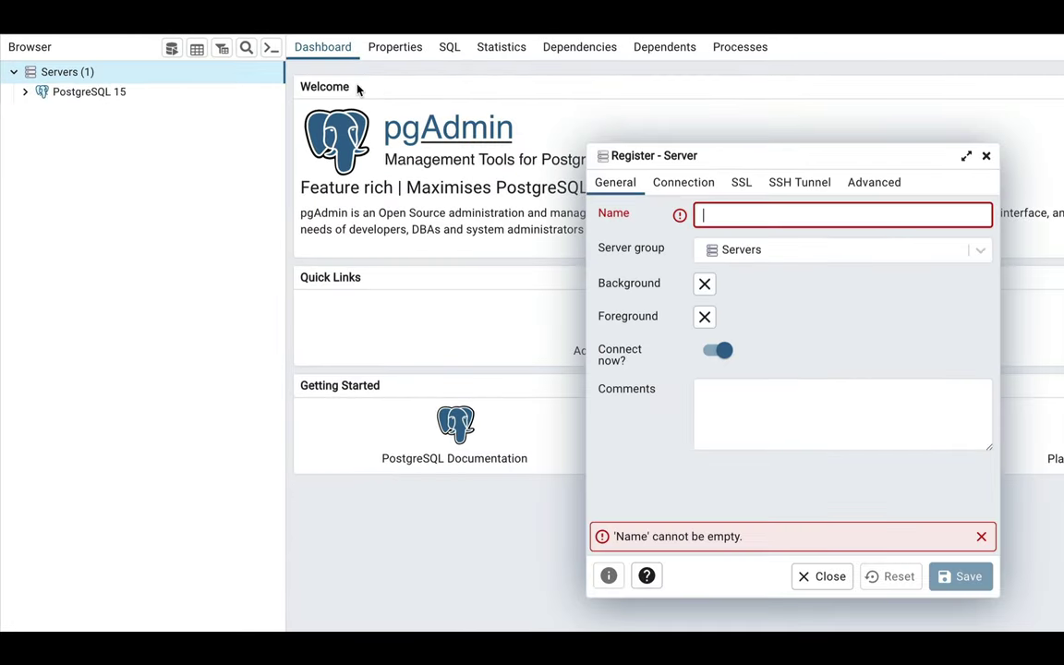
{"action": "type", "text": "MyPG"}
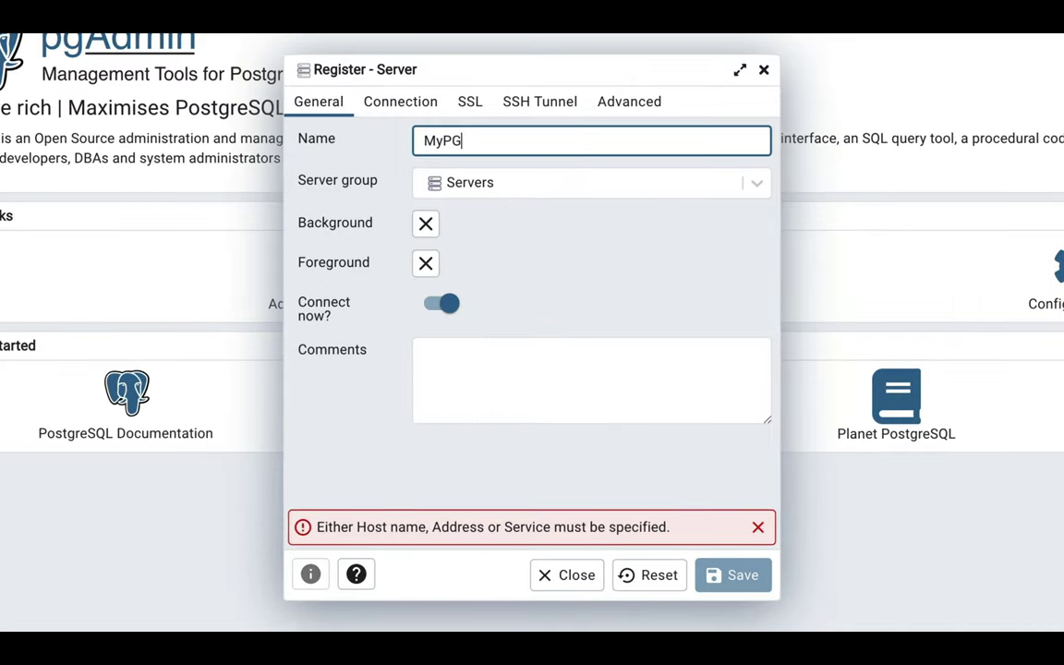
{"action": "left_click", "coordinate": [399, 112]}
{"action": "left_click", "coordinate": [456, 140]}
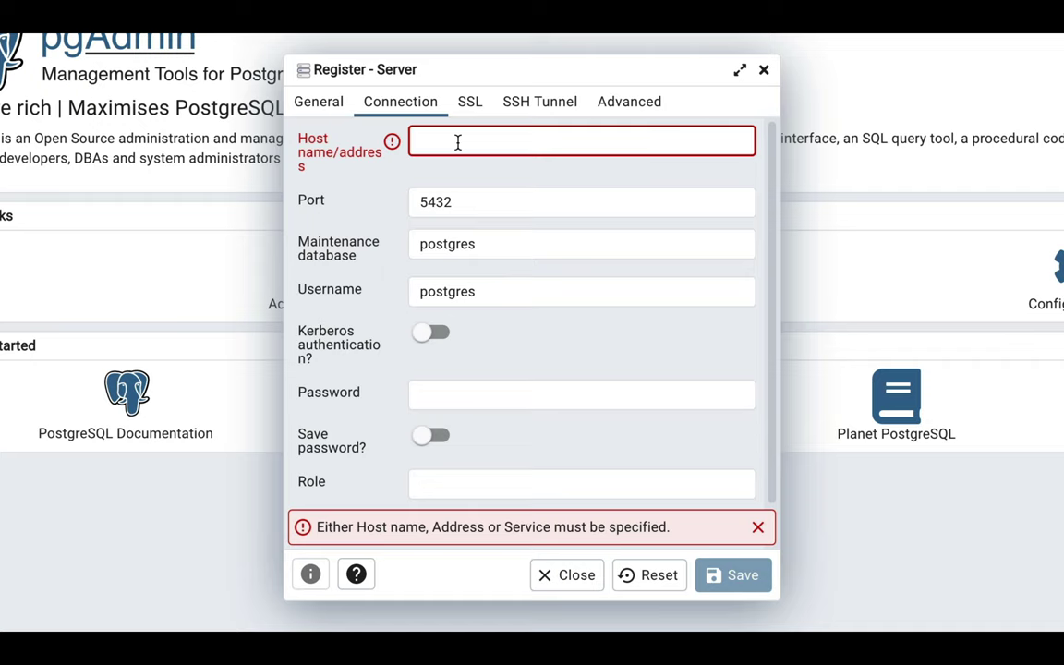
{"action": "type", "text": "localhost"}
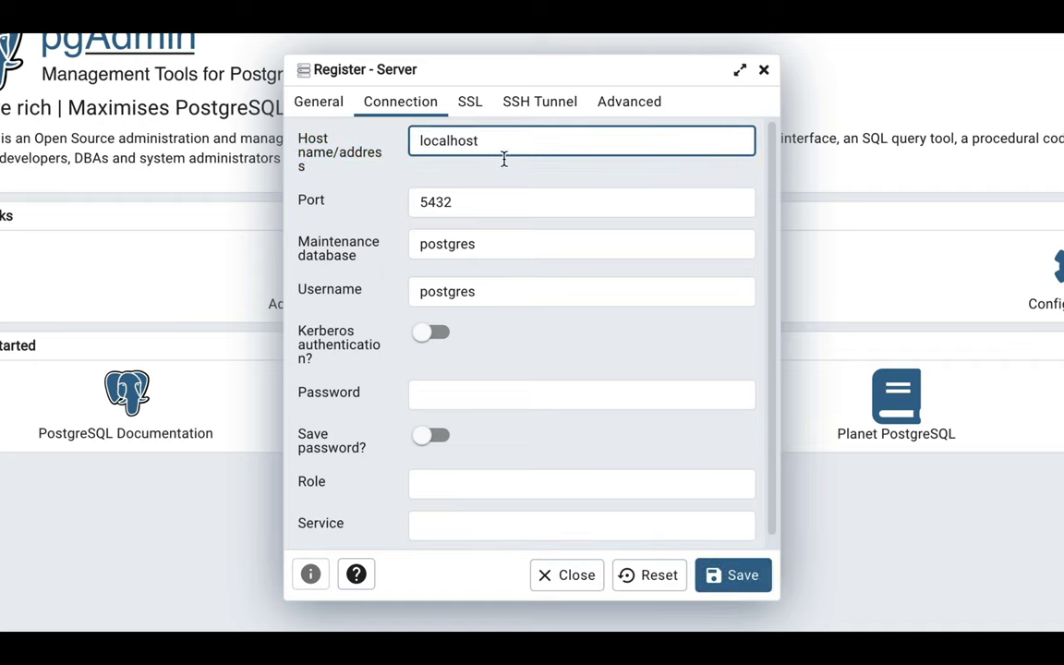
Keep port 5432, maintenance database and username postgres, enter the password, and save.
{"action": "left_click", "coordinate": [516, 212]}
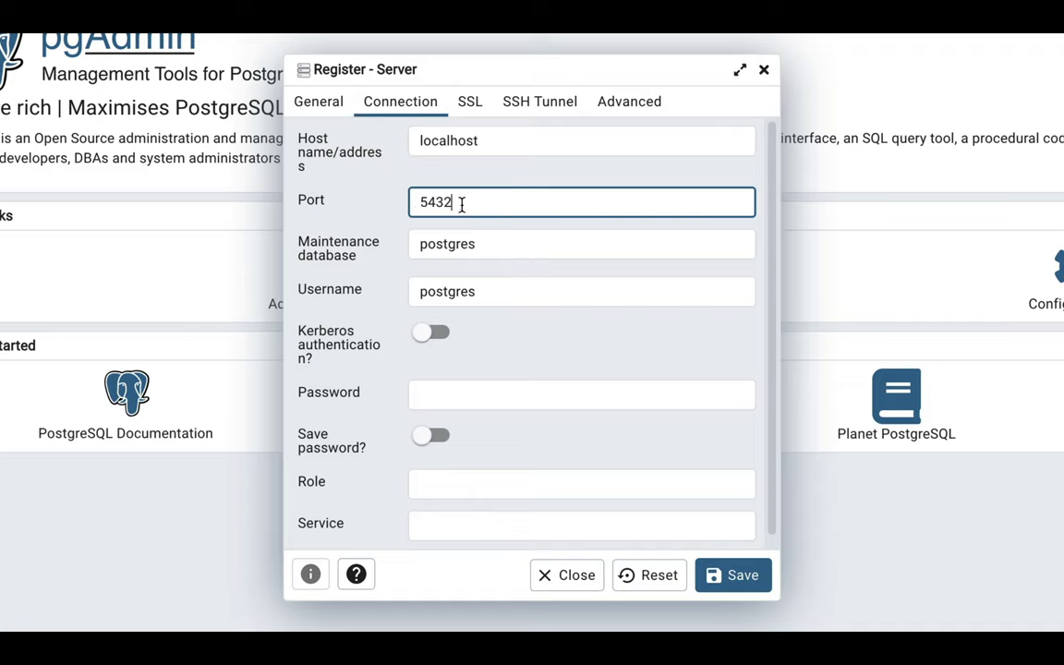
{"action": "left_click", "coordinate": [476, 246]}
{"action": "left_click", "coordinate": [477, 247]}
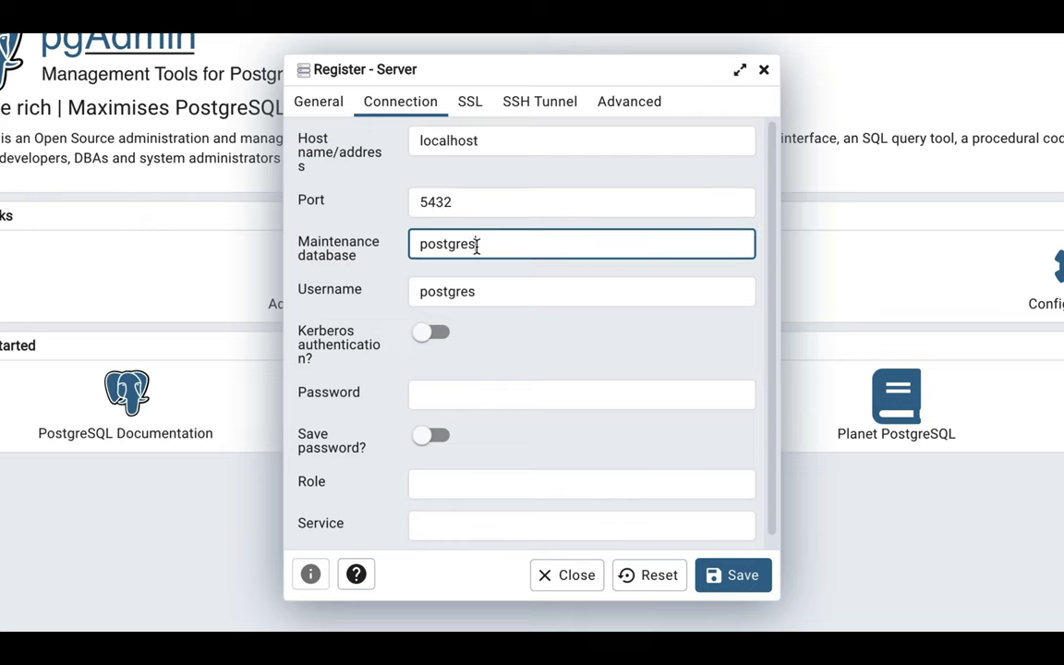
{"action": "left_click", "coordinate": [499, 292]}
{"action": "left_click", "coordinate": [494, 245]}
{"action": "left_click", "coordinate": [506, 297]}
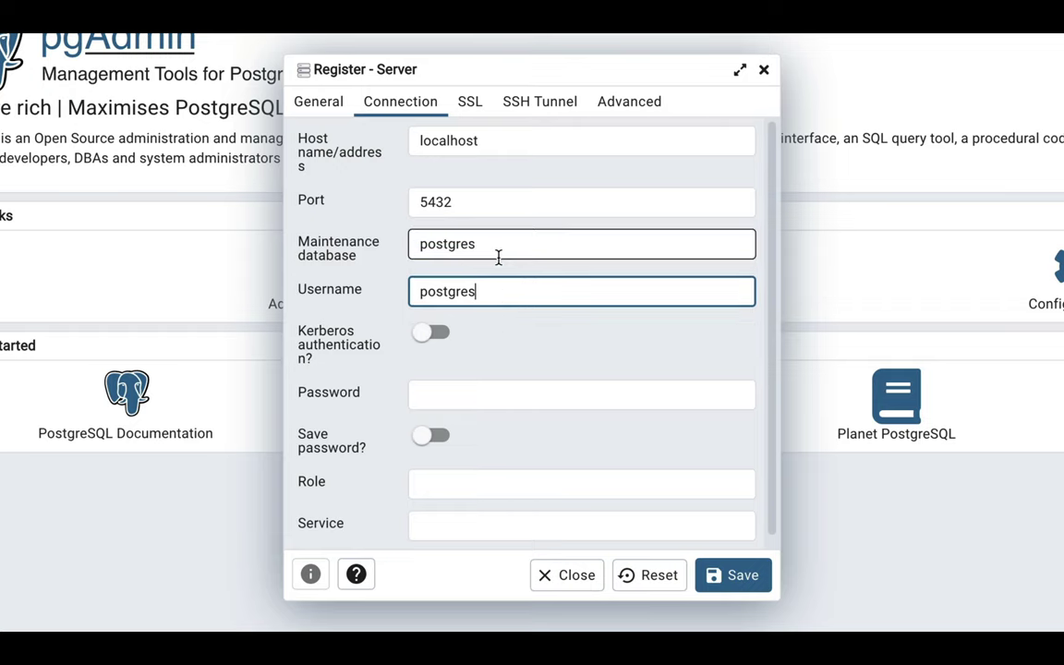
{"action": "left_click", "coordinate": [459, 397]}
{"action": "type", "text": "123456"}
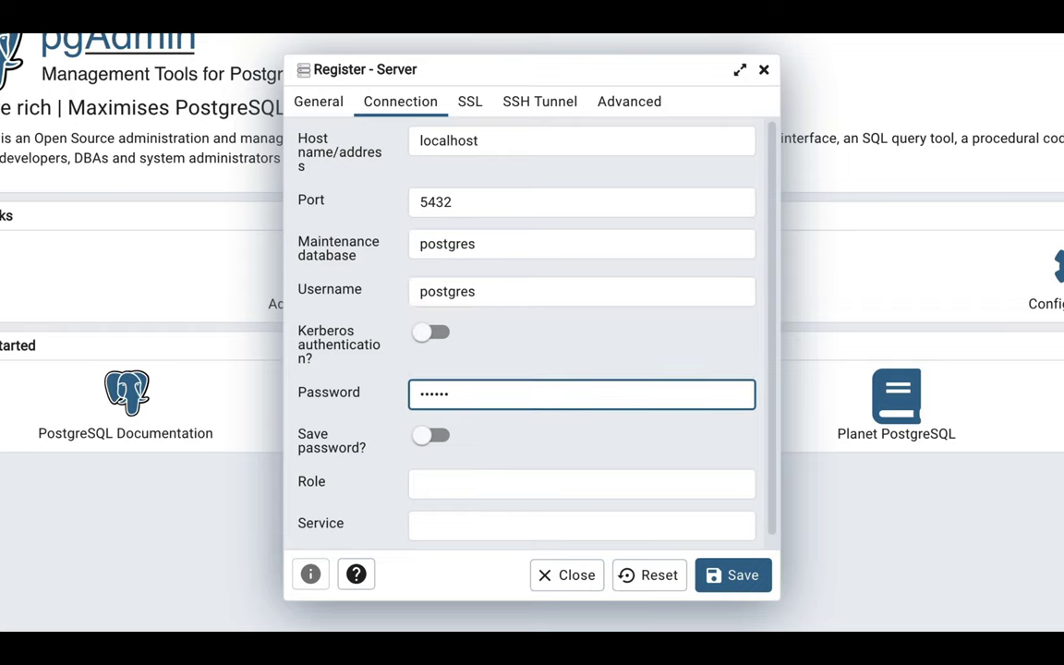
{"action": "left_click", "coordinate": [752, 585]}
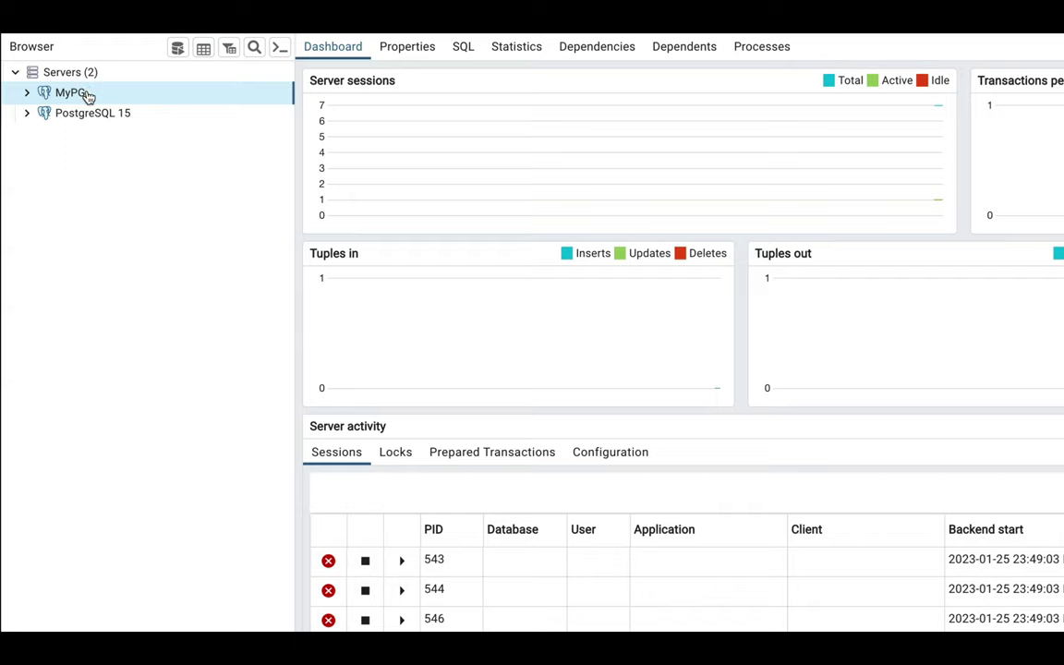
Connect MyPG and expand its Databases group to reveal the postgres database.
{"action": "double_click", "coordinate": [77, 90]}
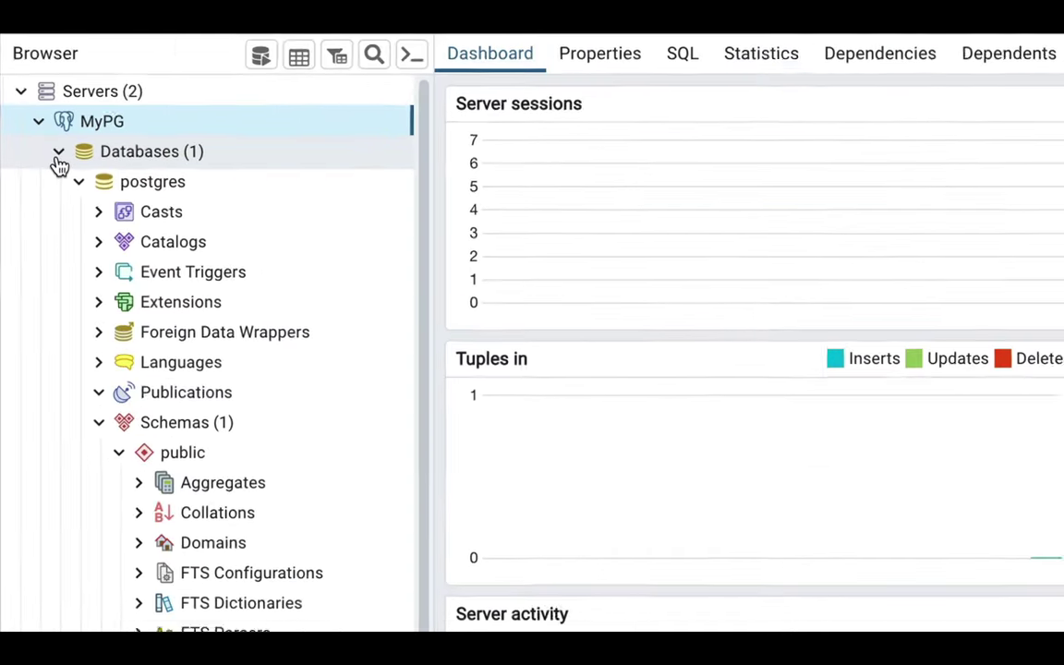
{"action": "left_click", "coordinate": [57, 156]}
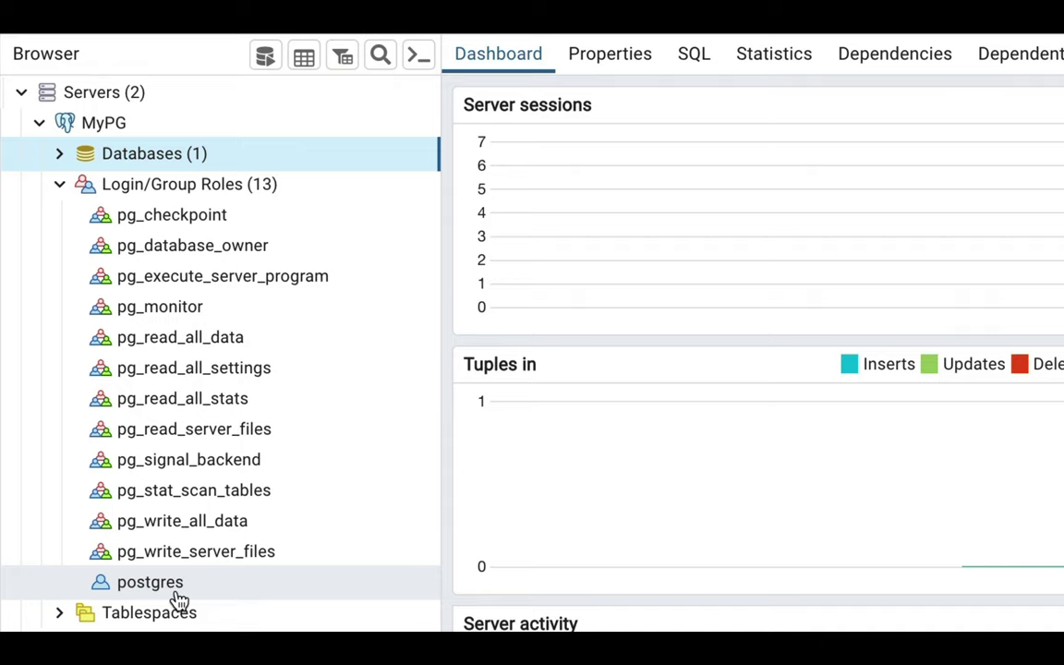
{"action": "double_click", "coordinate": [155, 160]}
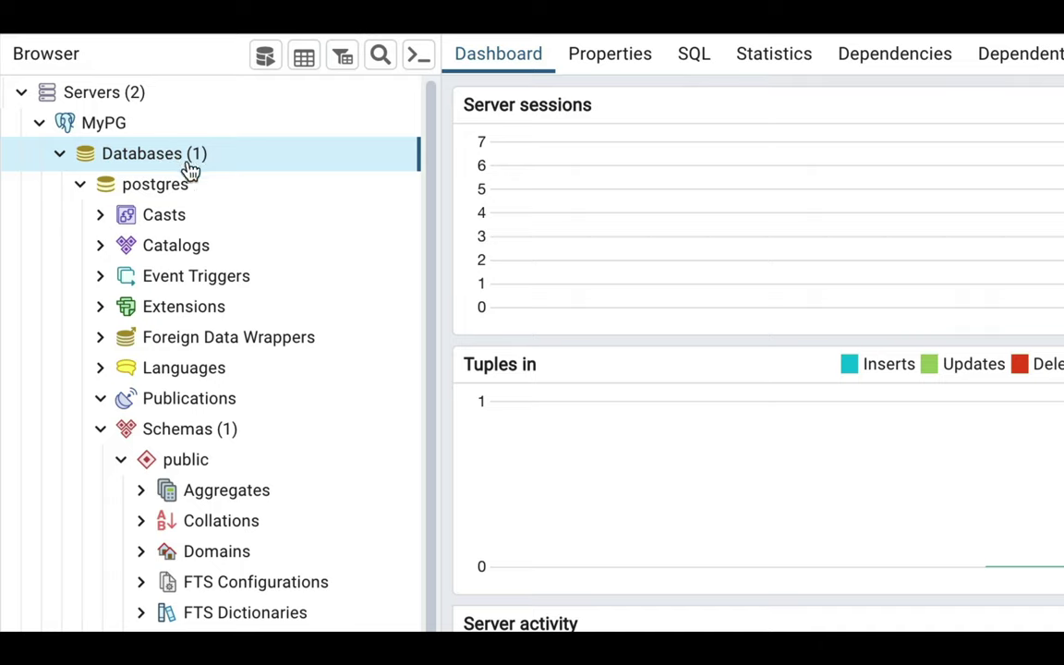
Start a new database from the Databases group and name it opentutorials.
{"action": "right_click", "coordinate": [189, 169]}
{"action": "mouse_move", "coordinate": [294, 190]}
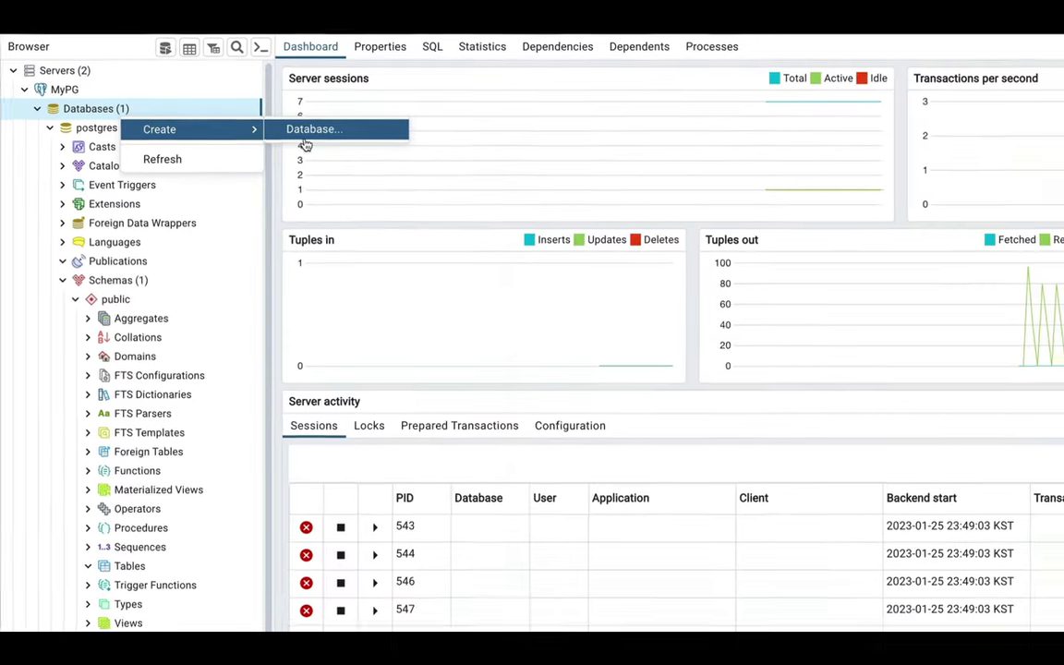
{"action": "left_click", "coordinate": [505, 186]}
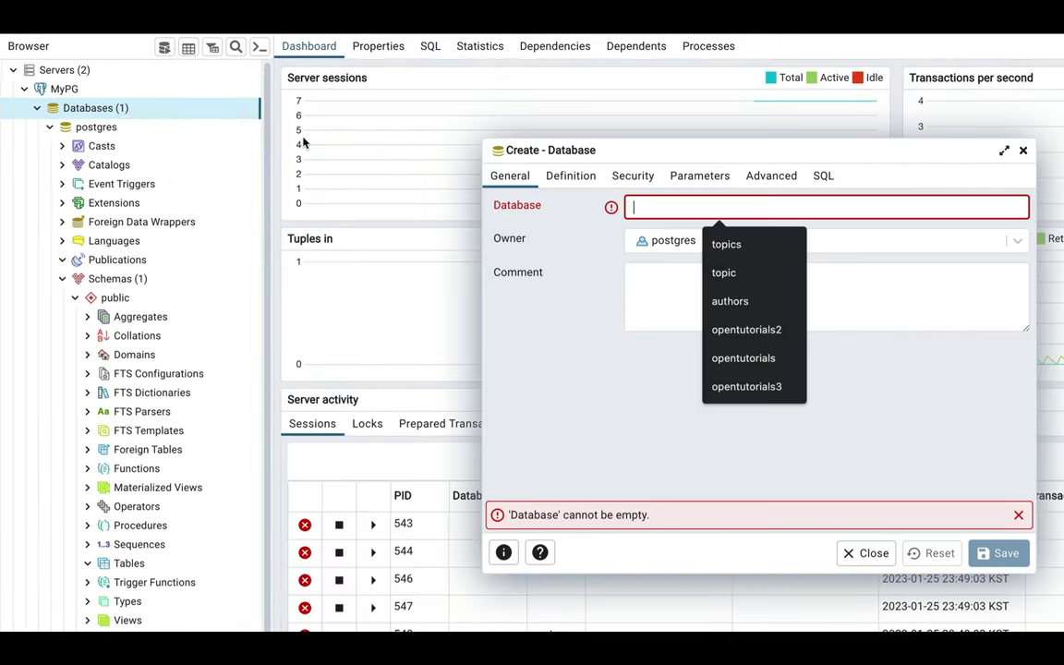
{"action": "type", "text": "opentutorials"}
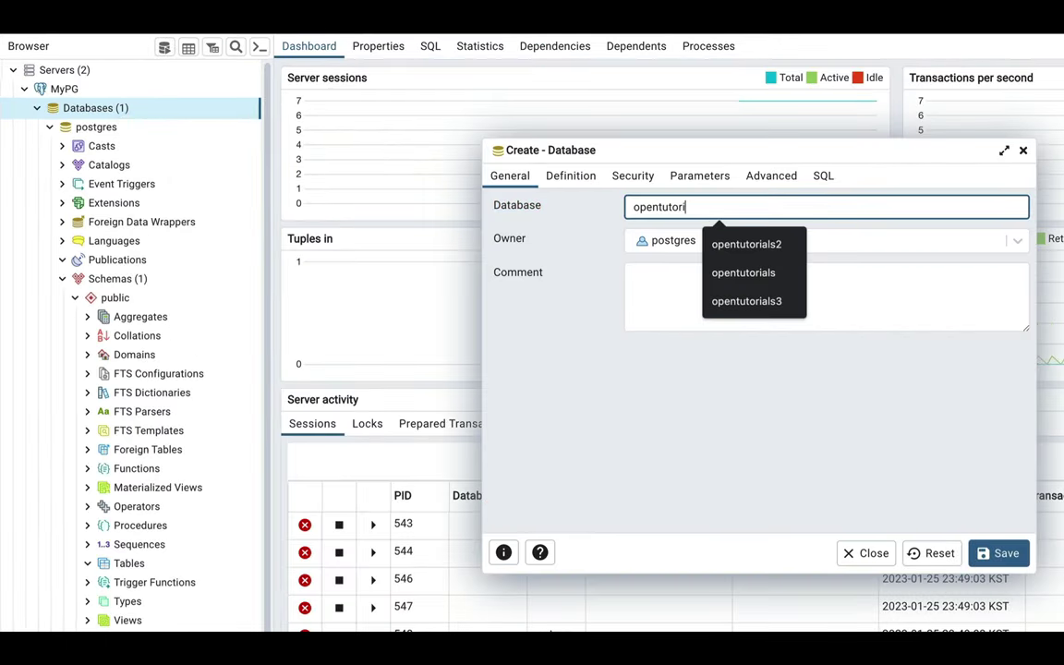
{"action": "left_click", "coordinate": [624, 351]}
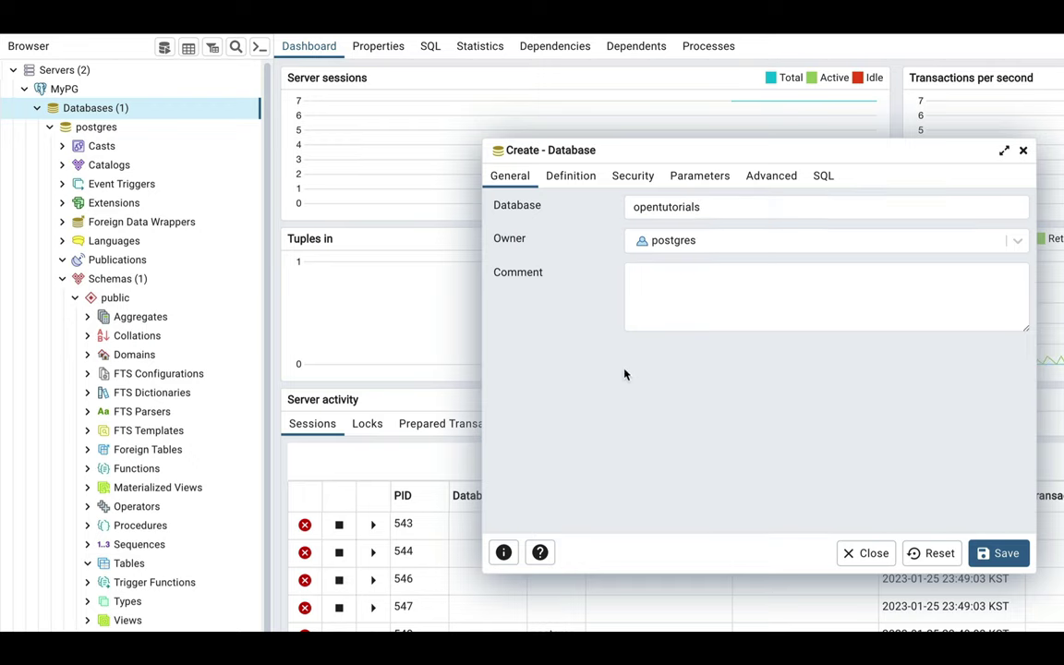
{"action": "left_click", "coordinate": [674, 225]}
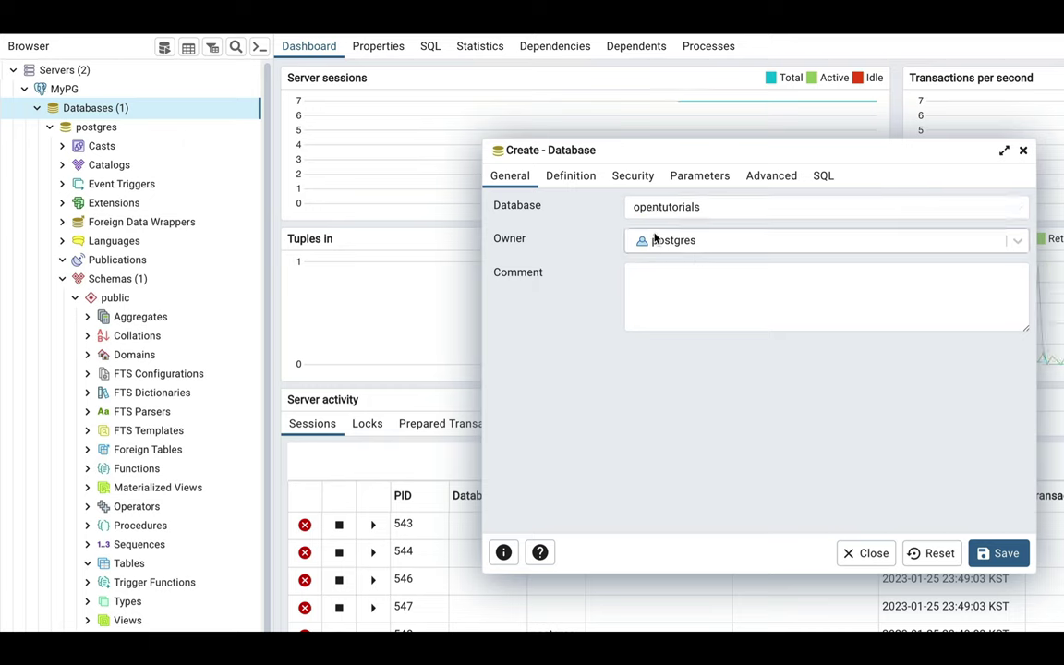
Review the CREATE DATABASE opentutorials statement in the SQL tab and save it.
{"action": "left_click", "coordinate": [822, 184]}
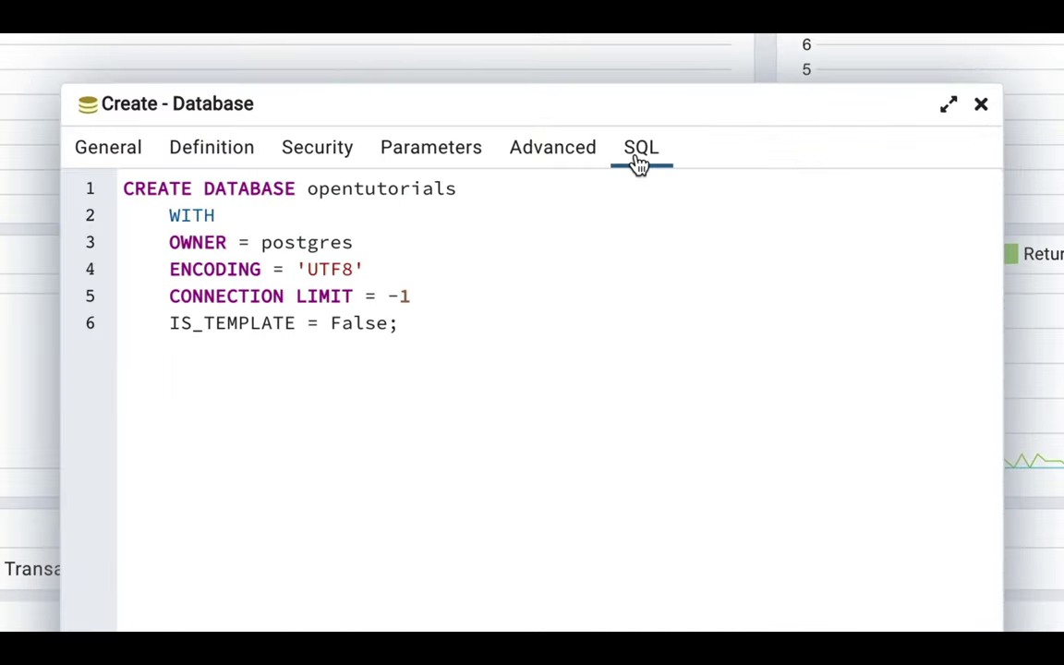
{"action": "left_click_drag", "start_coordinate": [520, 337], "coordinate": [4, 161]}
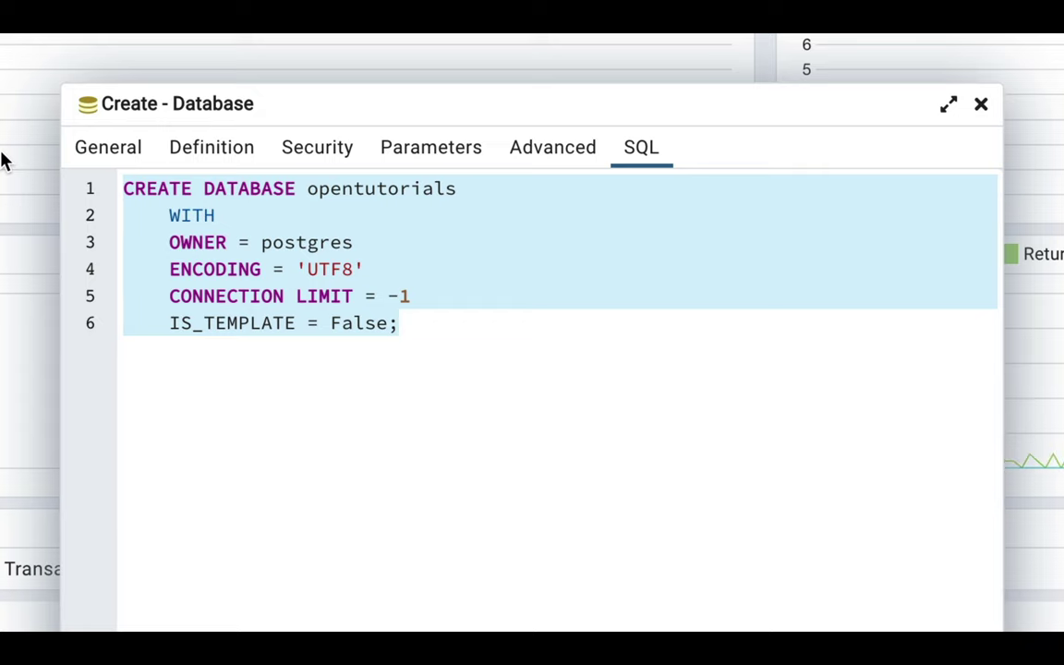
{"action": "double_click", "coordinate": [370, 187]}
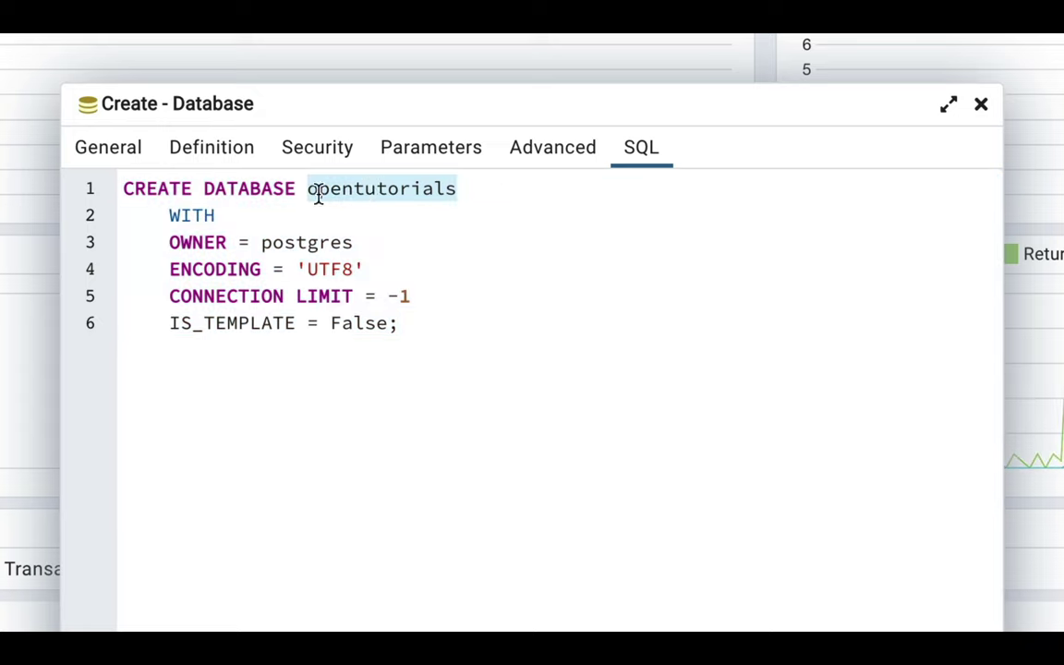
{"action": "double_click", "coordinate": [254, 194]}
{"action": "double_click", "coordinate": [162, 190]}
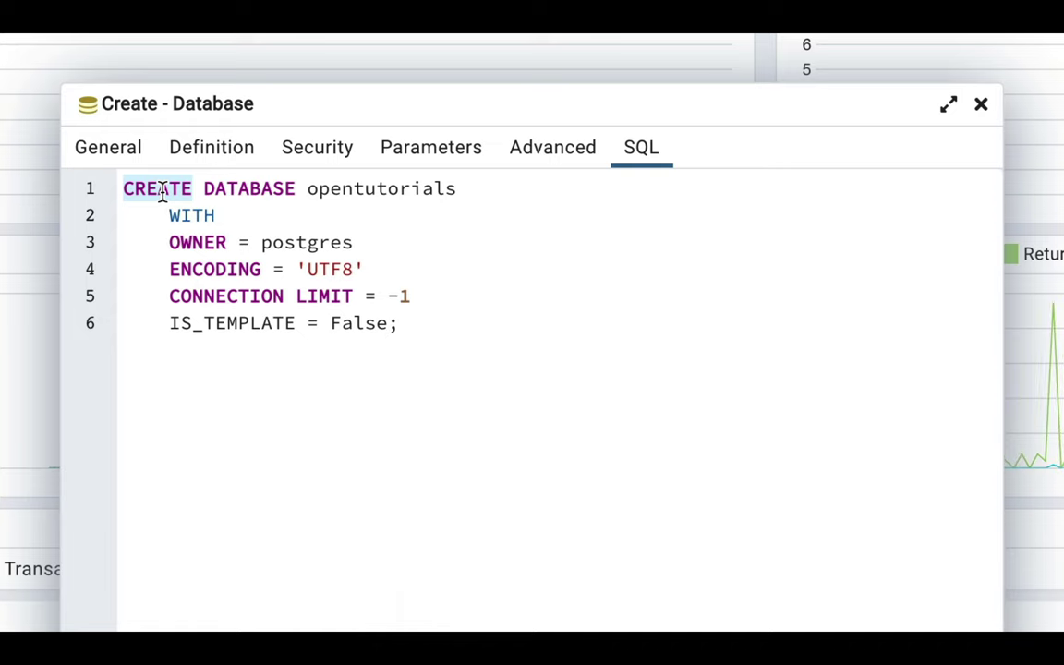
{"action": "left_click_drag", "start_coordinate": [420, 322], "coordinate": [24, 143]}
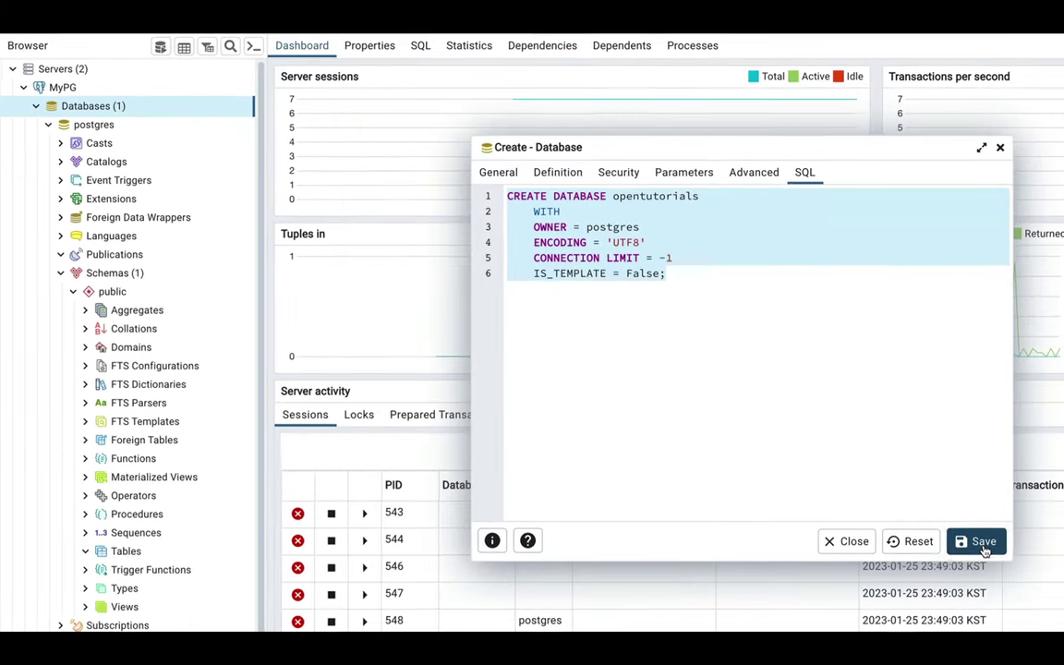
{"action": "left_click", "coordinate": [983, 543]}
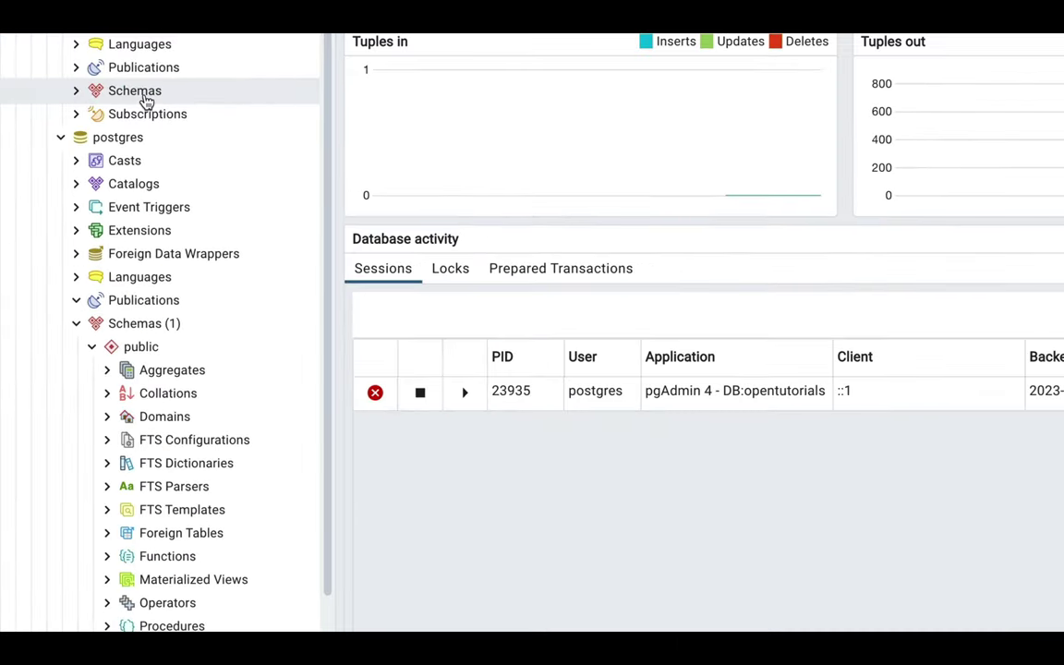
Expand opentutorials down through Schemas and public to its empty Tables group.
{"action": "left_click", "coordinate": [229, 362]}
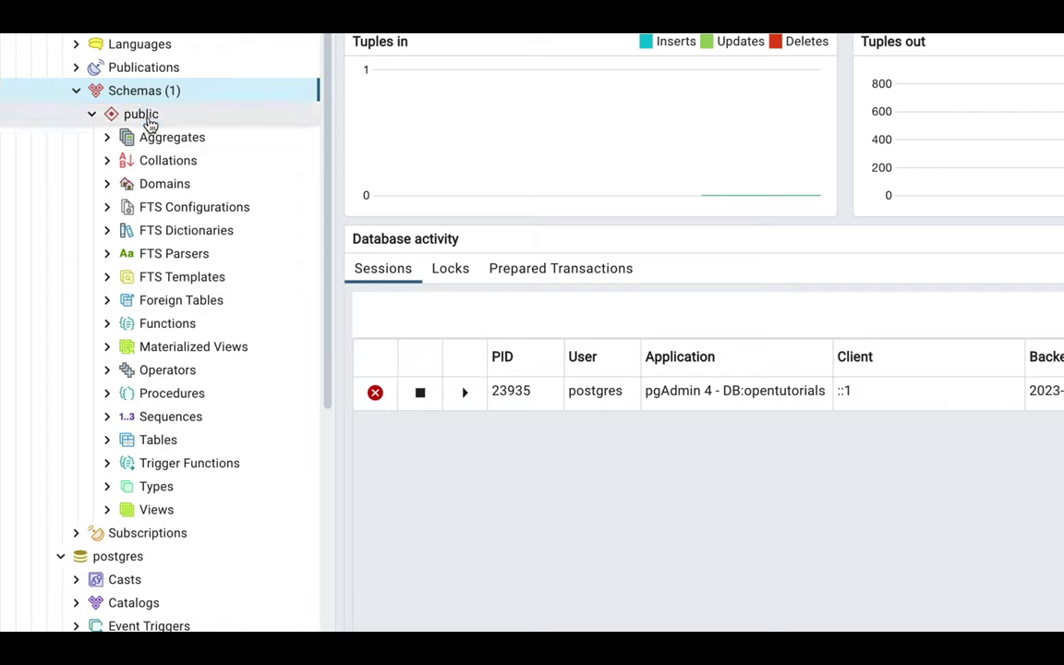
{"action": "left_click", "coordinate": [143, 114]}
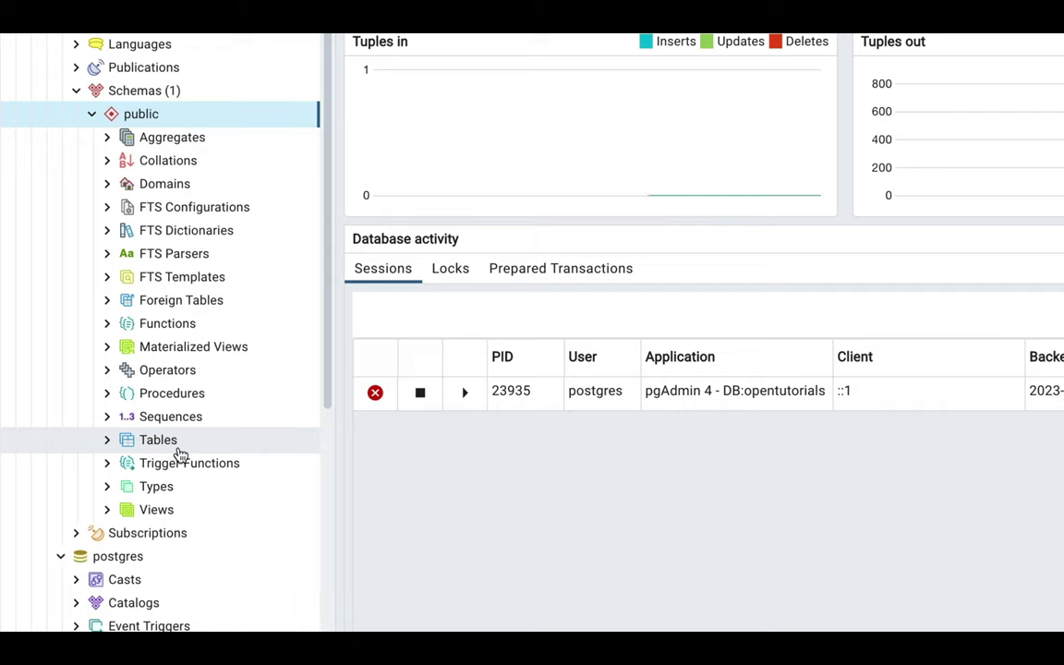
{"action": "left_click", "coordinate": [158, 440]}
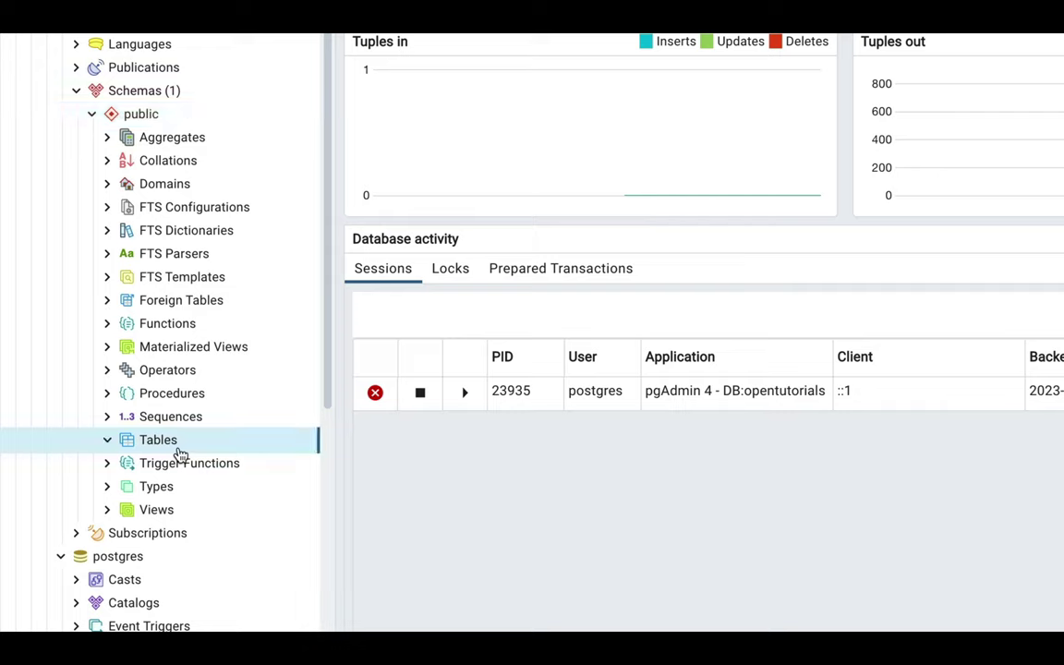
Create a new table named topic under Tables and show its Columns tab.
{"action": "right_click", "coordinate": [180, 456]}
{"action": "mouse_move", "coordinate": [234, 463]}
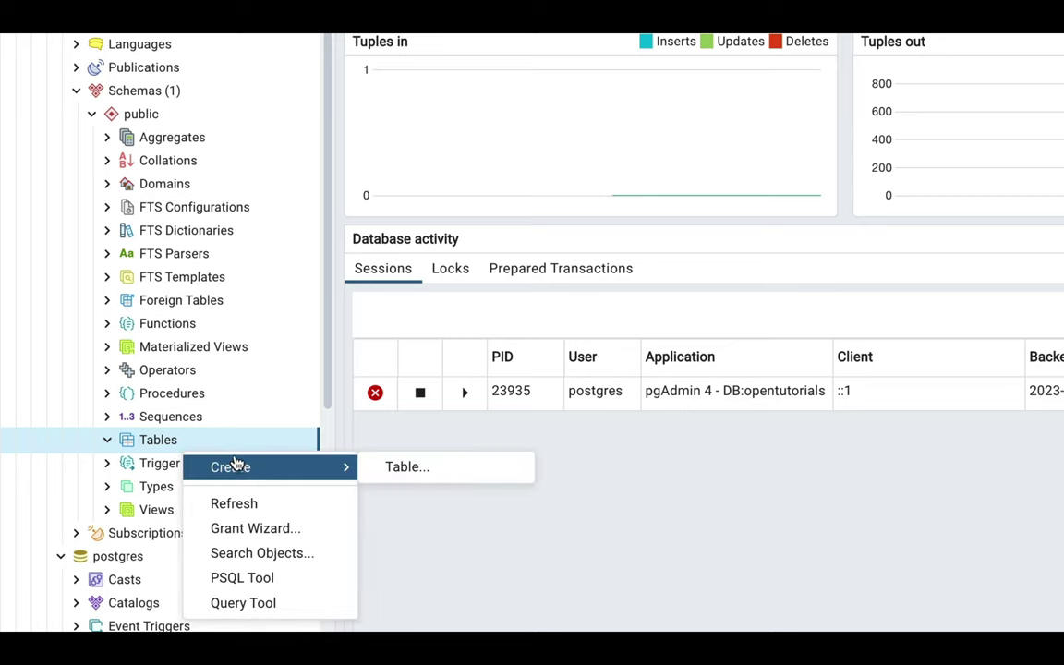
{"action": "left_click", "coordinate": [391, 470]}
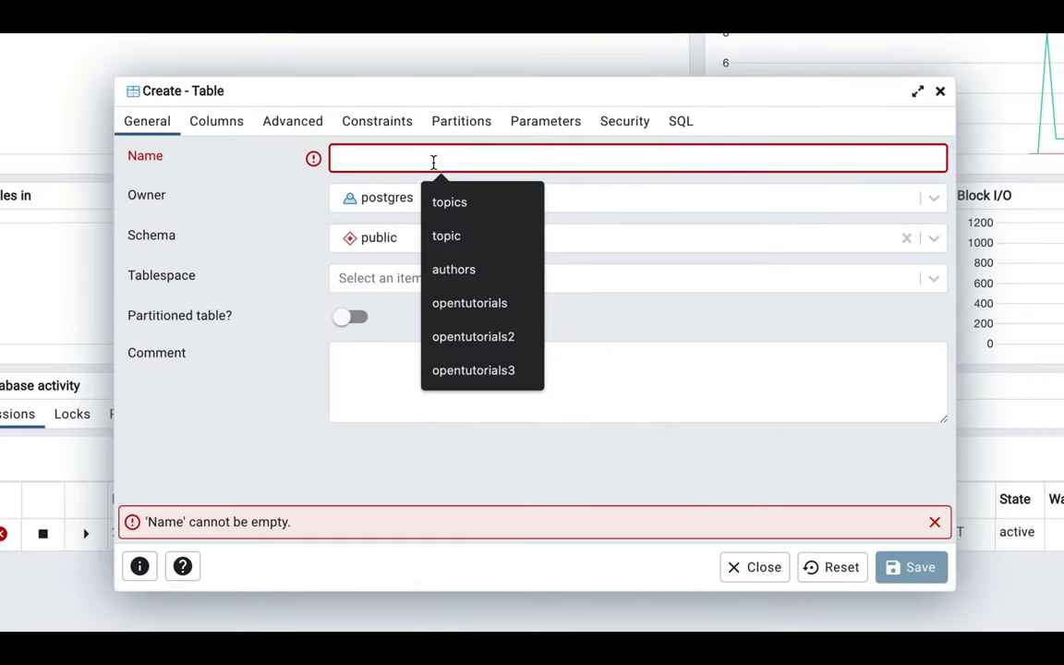
{"action": "type", "text": "topic"}
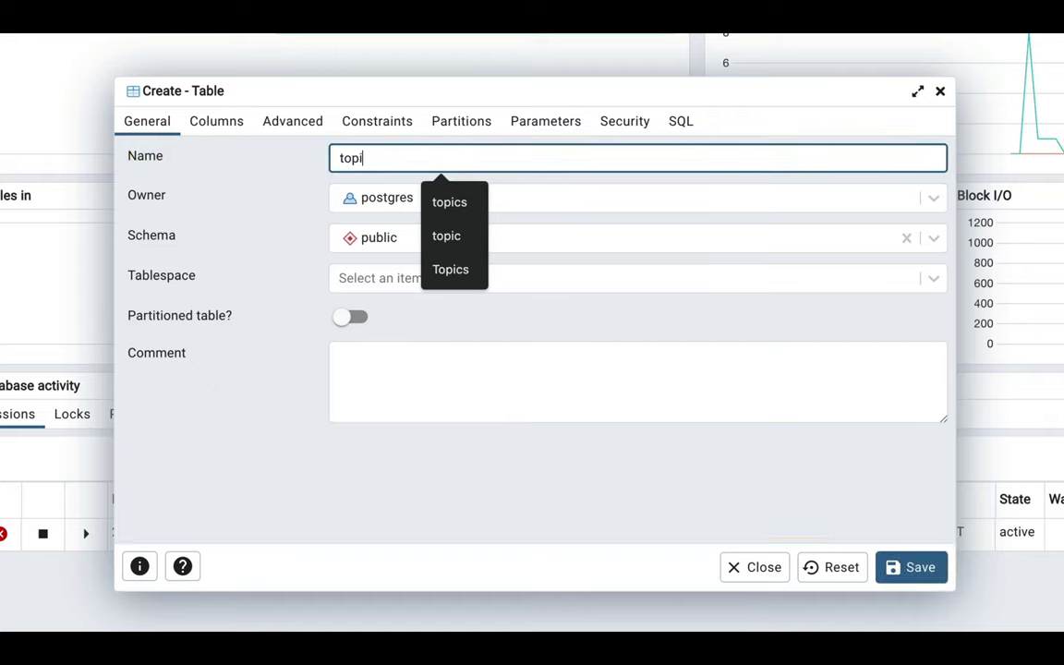
{"action": "left_click", "coordinate": [498, 325]}
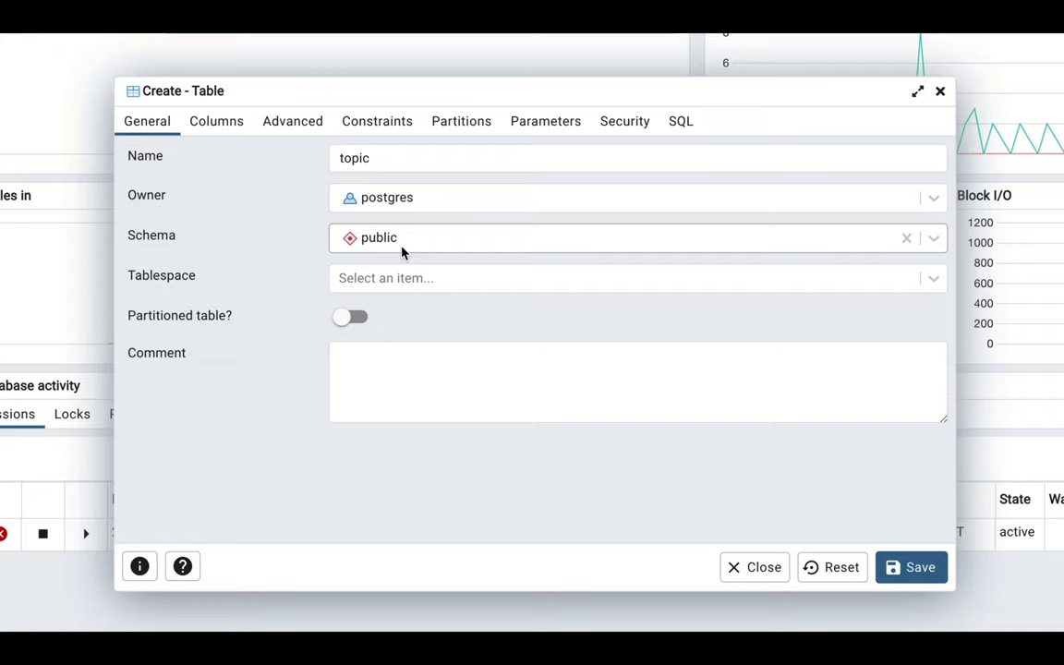
{"action": "left_click", "coordinate": [221, 123]}
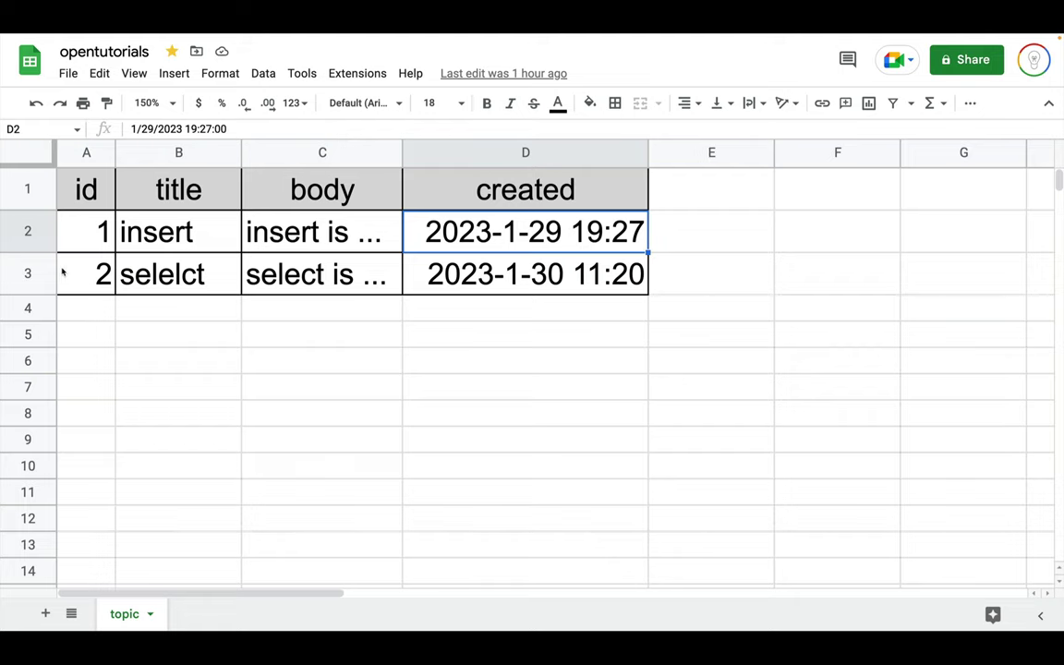
{"action": "left_click", "coordinate": [98, 199]}
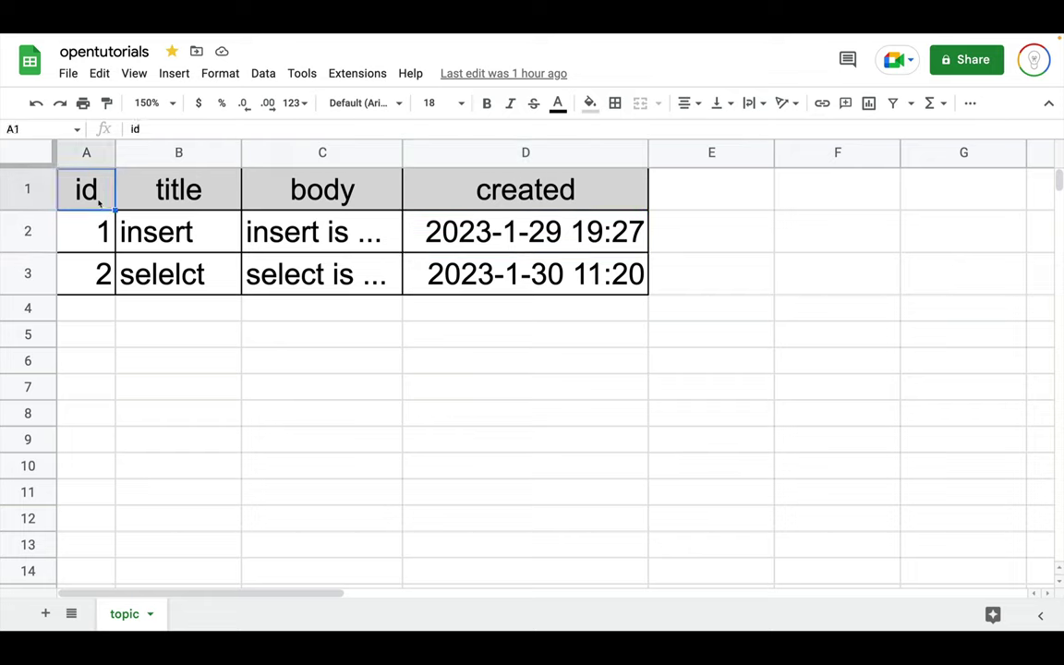
{"action": "left_click", "coordinate": [149, 180]}
{"action": "left_click", "coordinate": [258, 169]}
{"action": "left_click", "coordinate": [452, 191]}
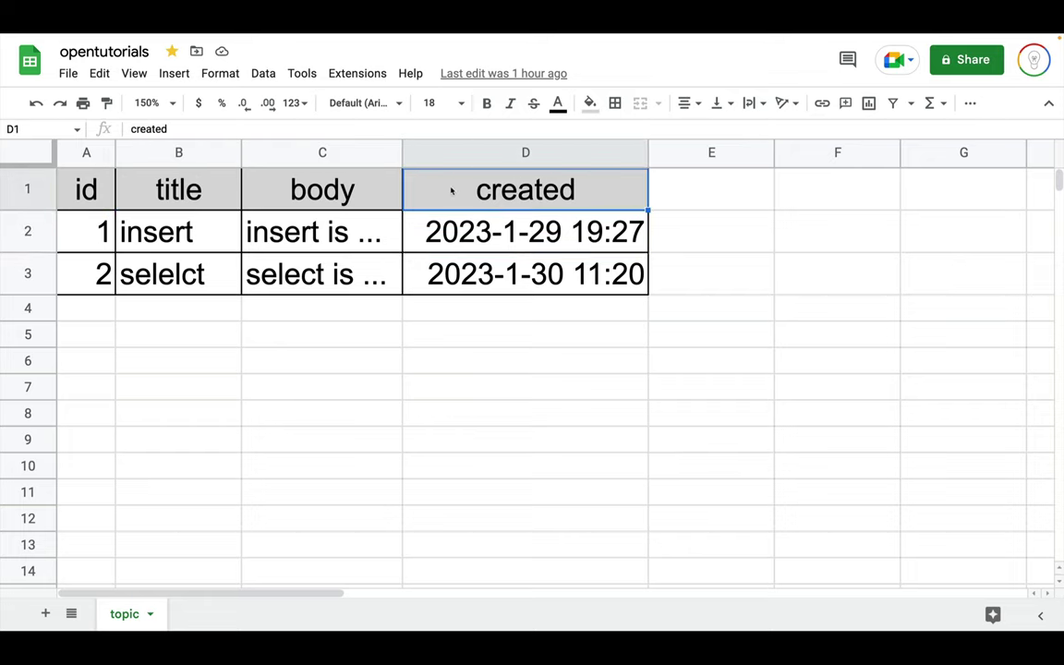
{"action": "left_click", "coordinate": [90, 174]}
{"action": "left_click", "coordinate": [108, 244]}
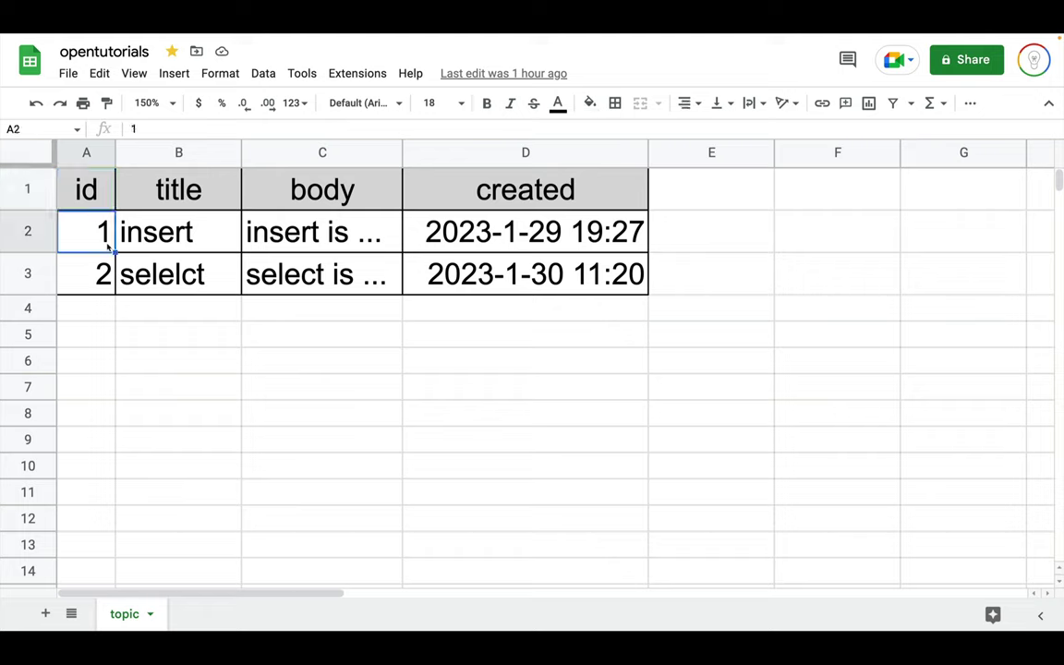
{"action": "left_click", "coordinate": [102, 258]}
{"action": "left_click", "coordinate": [194, 192]}
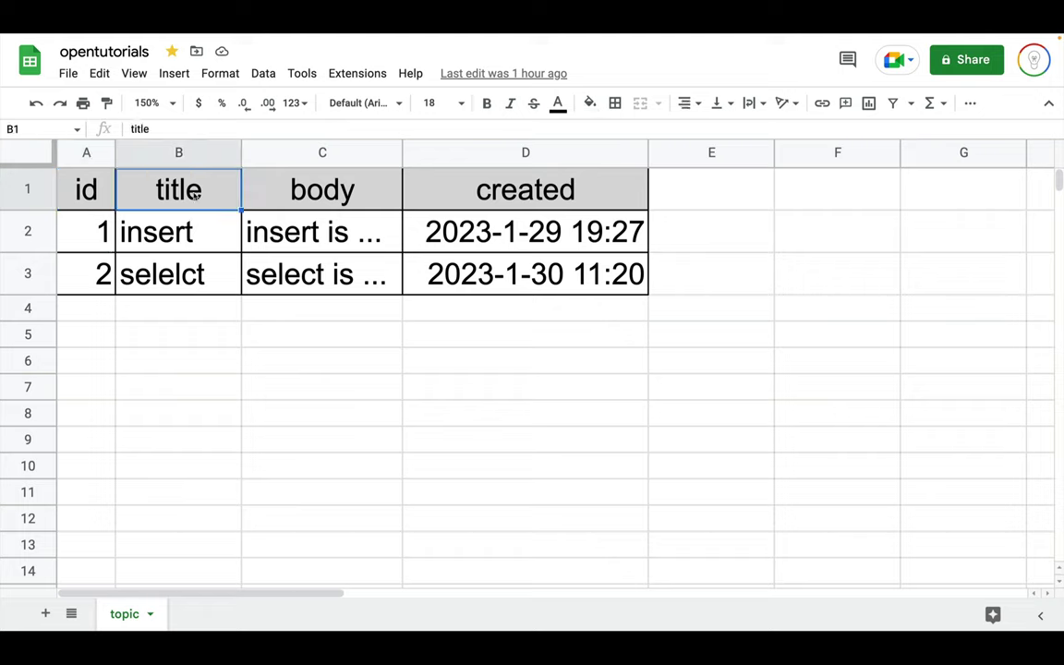
{"action": "left_click", "coordinate": [190, 226]}
{"action": "left_click", "coordinate": [293, 171]}
{"action": "left_click", "coordinate": [323, 233]}
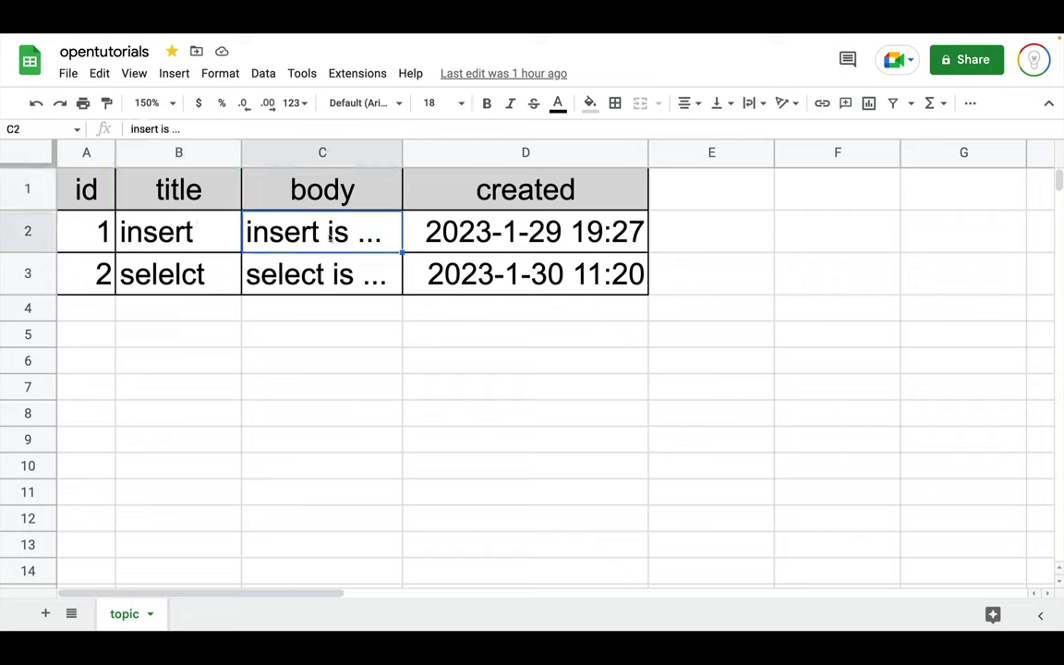
{"action": "left_click", "coordinate": [548, 190]}
{"action": "left_click", "coordinate": [536, 232]}
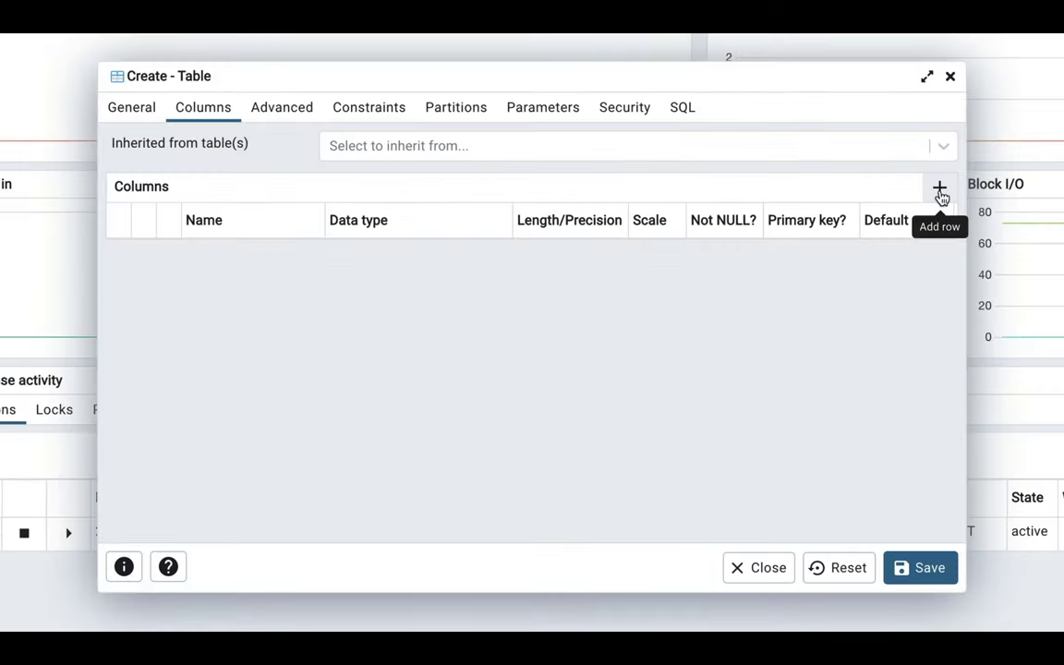
{"action": "left_click", "coordinate": [939, 190]}
Define the id column as serial, Not NULL, and primary key.
{"action": "left_click", "coordinate": [242, 260]}
{"action": "type", "text": "id"}
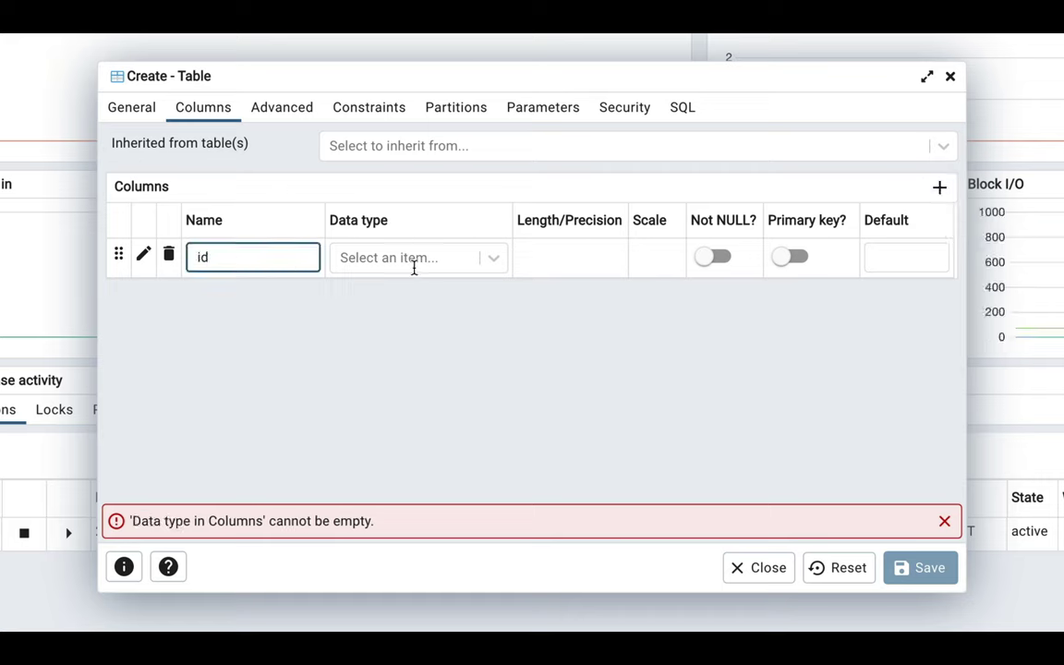
{"action": "left_click", "coordinate": [417, 268]}
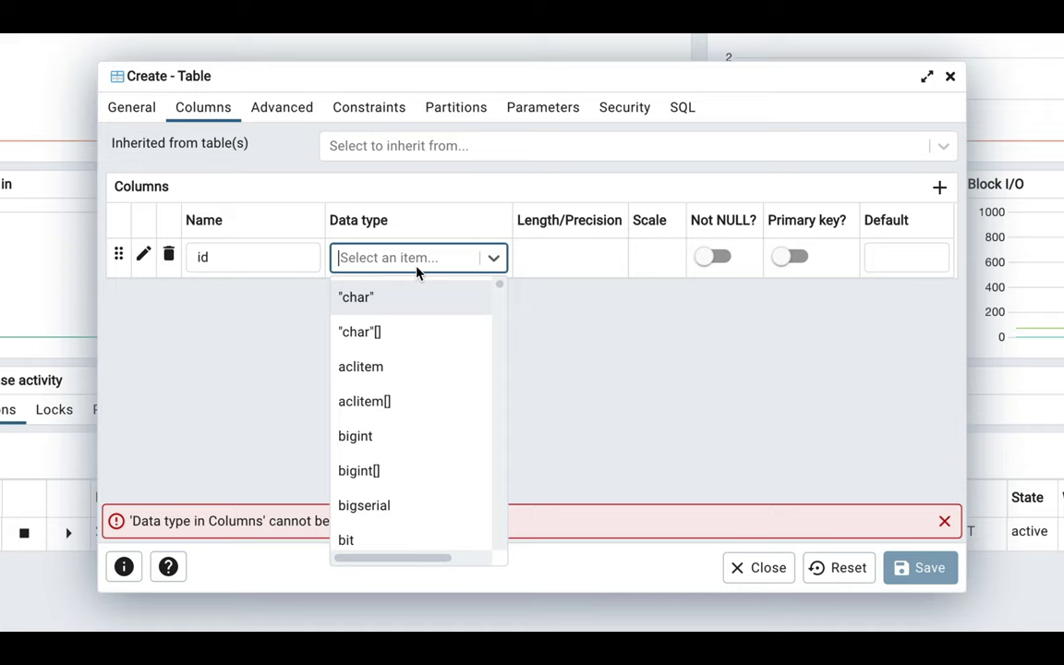
{"action": "type", "text": "ser"}
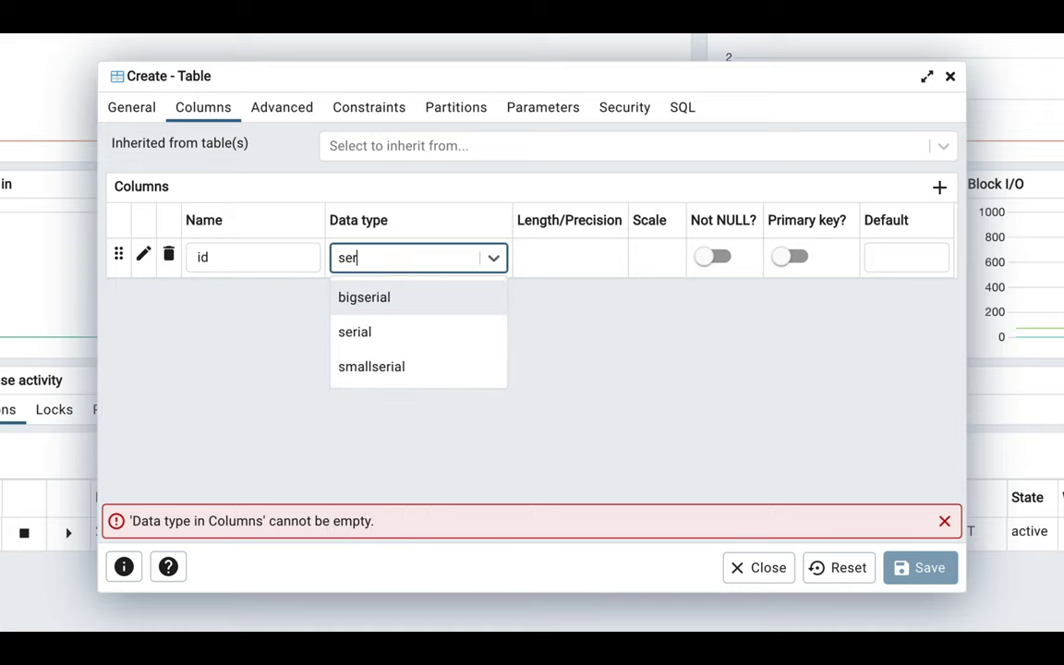
{"action": "left_click", "coordinate": [373, 341]}
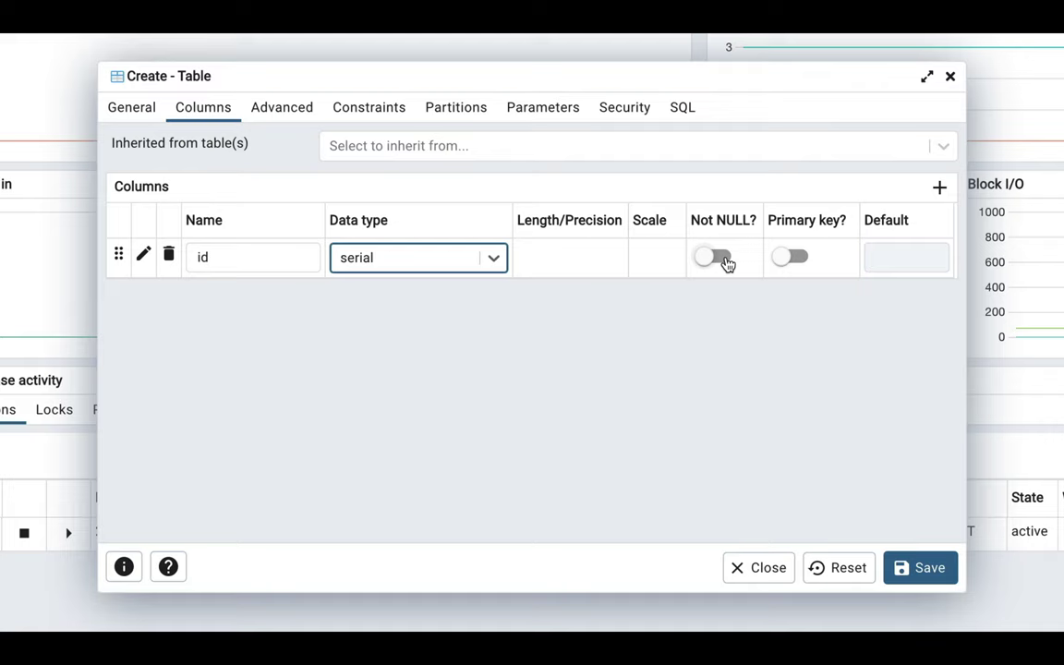
{"action": "left_click", "coordinate": [715, 258]}
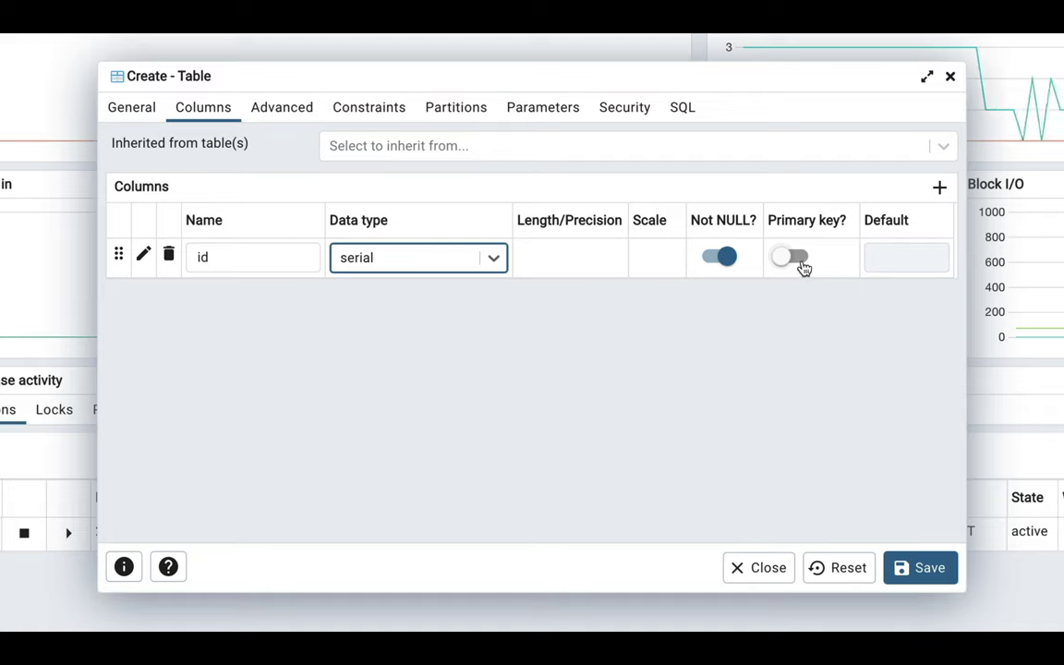
{"action": "left_click", "coordinate": [794, 258]}
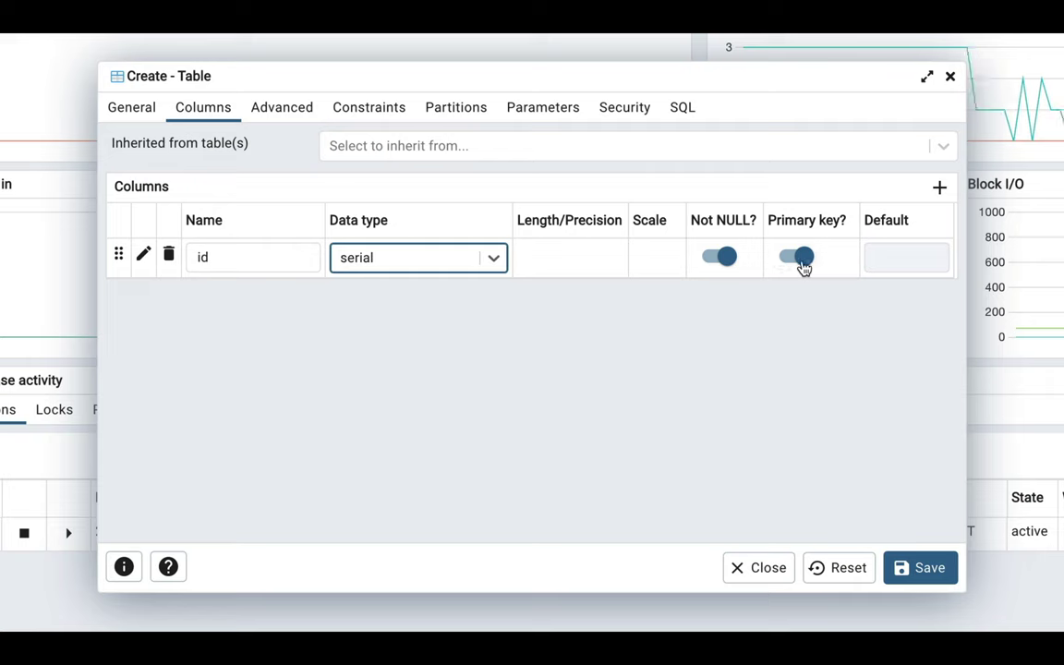
Add a title column of type character varying, length 50, marked Not NULL.
{"action": "left_click", "coordinate": [940, 188]}
{"action": "left_click", "coordinate": [254, 292]}
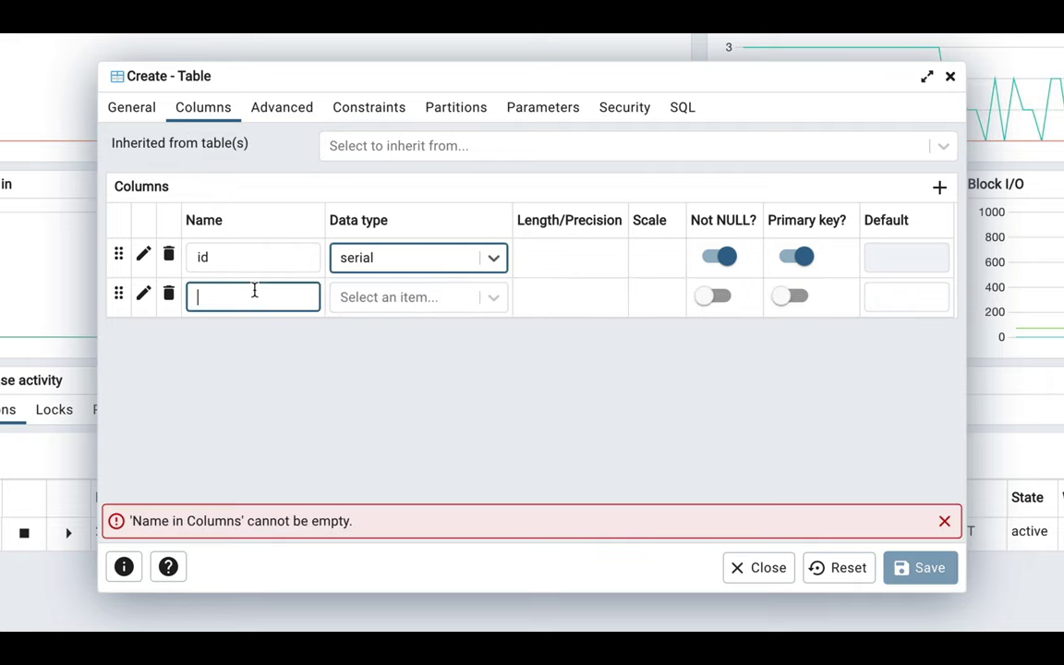
{"action": "type", "text": "title"}
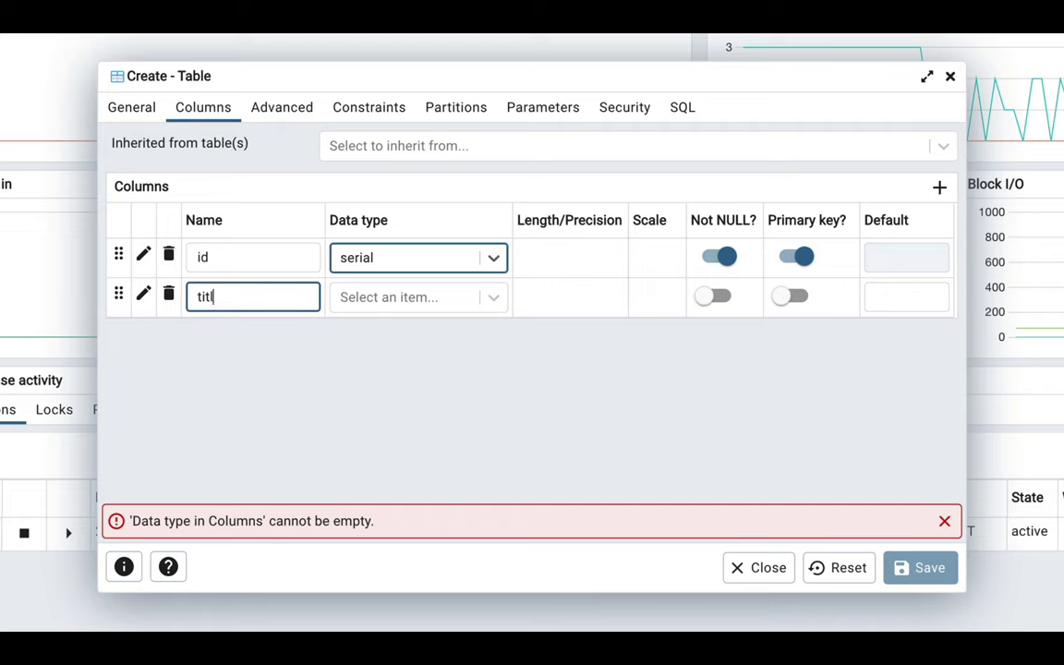
{"action": "left_click", "coordinate": [373, 308]}
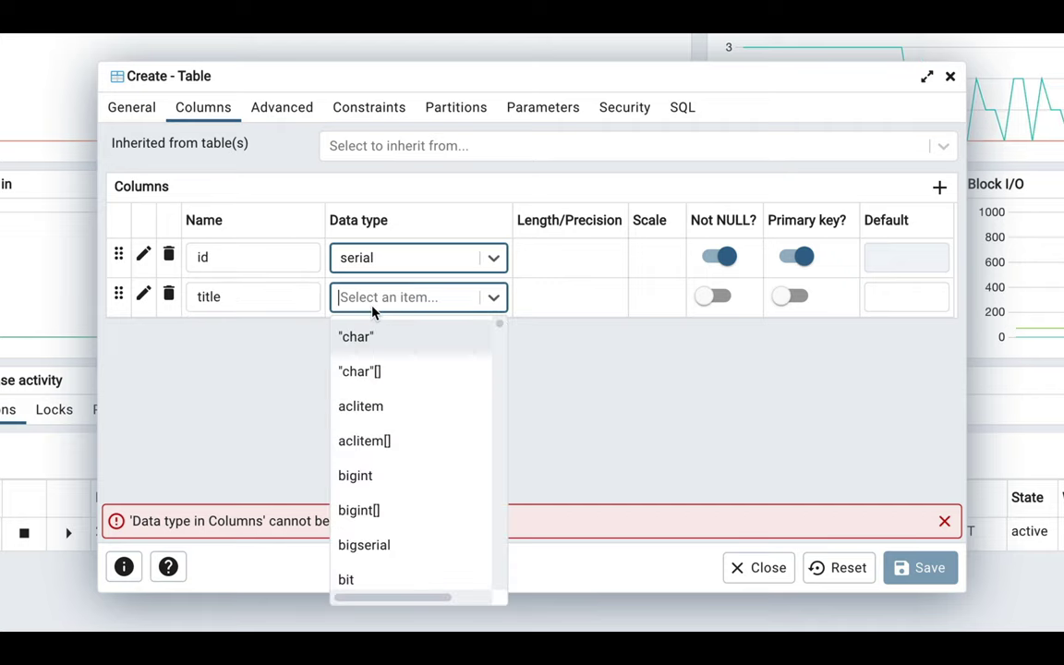
{"action": "type", "text": "char"}
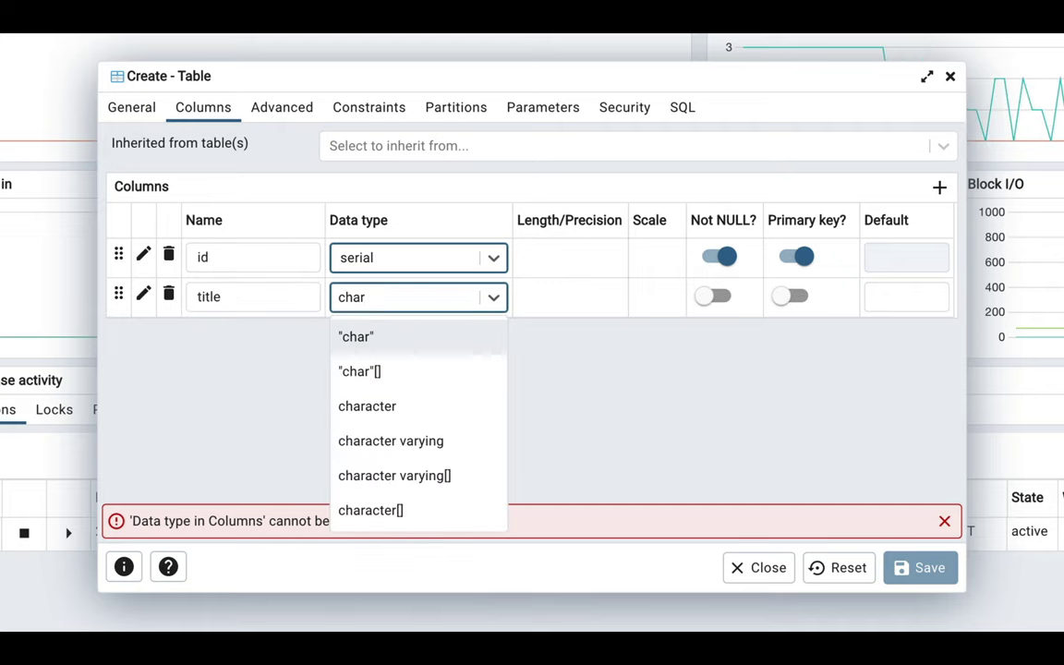
{"action": "left_click", "coordinate": [389, 441]}
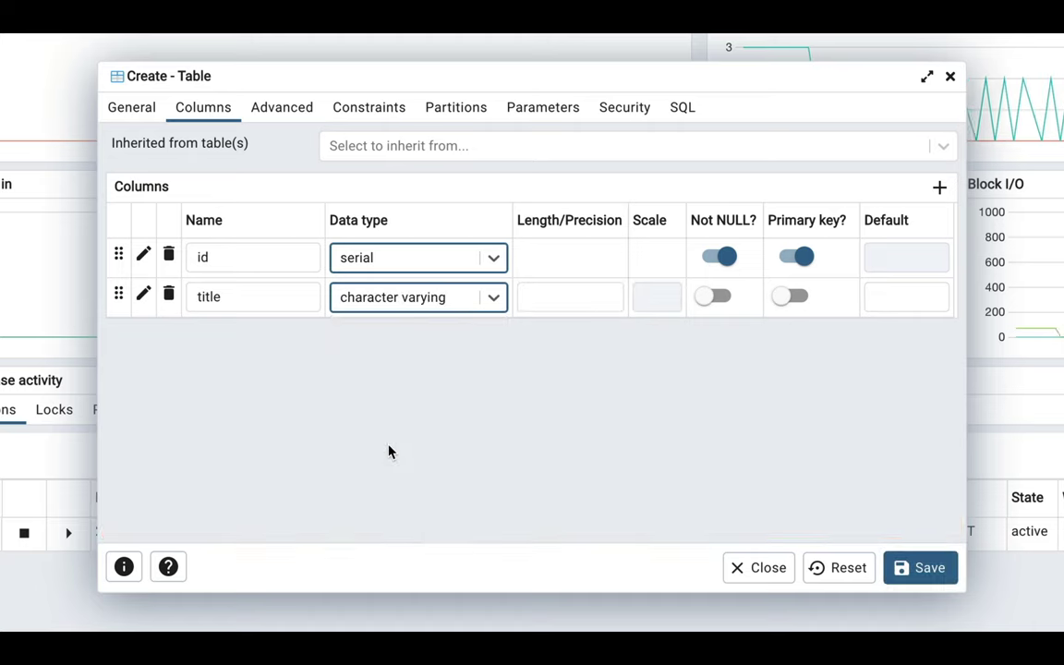
{"action": "left_click", "coordinate": [575, 303]}
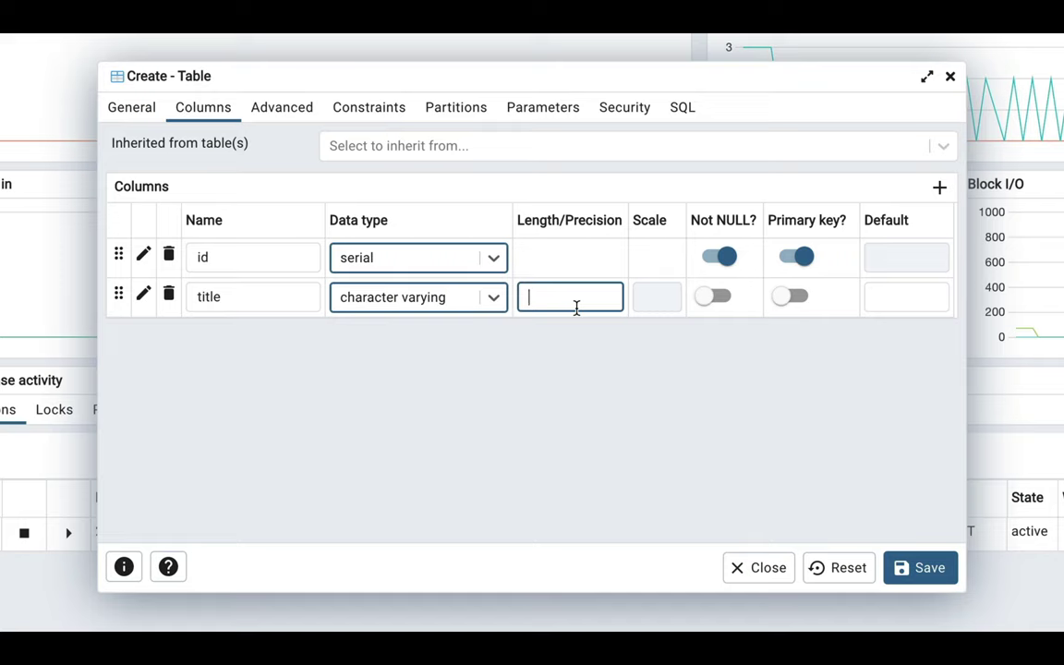
{"action": "type", "text": "50"}
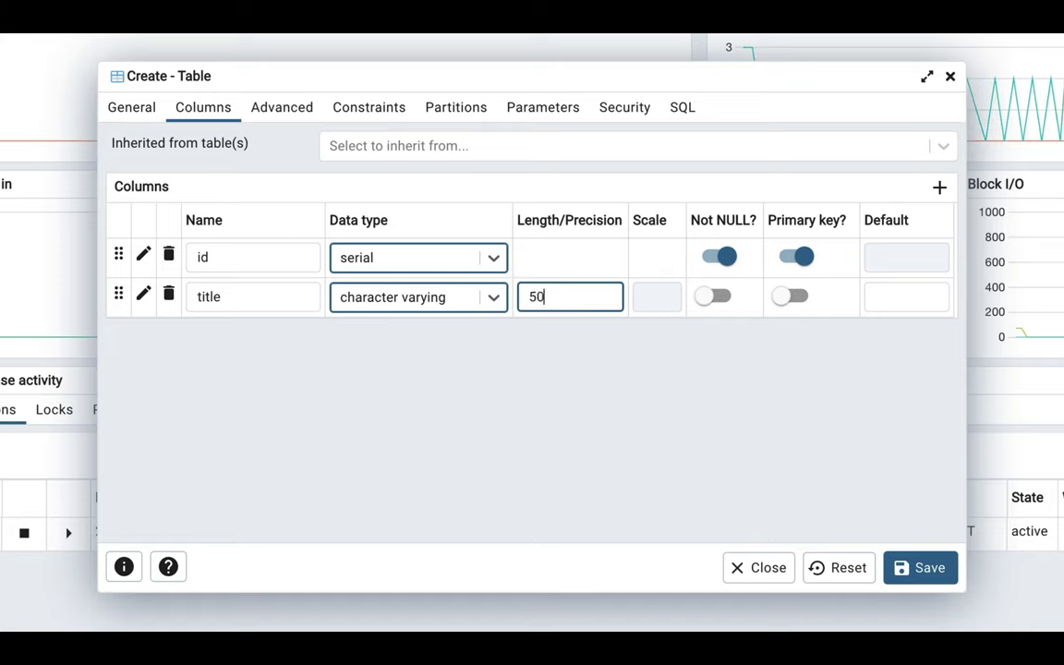
{"action": "left_click", "coordinate": [598, 400]}
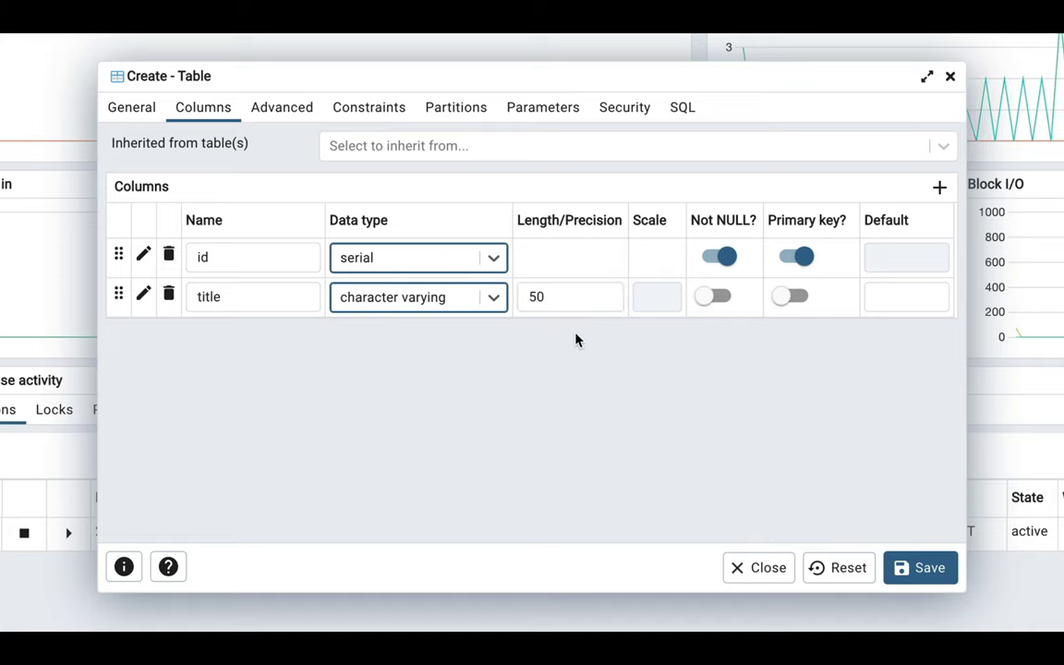
{"action": "left_click", "coordinate": [573, 296]}
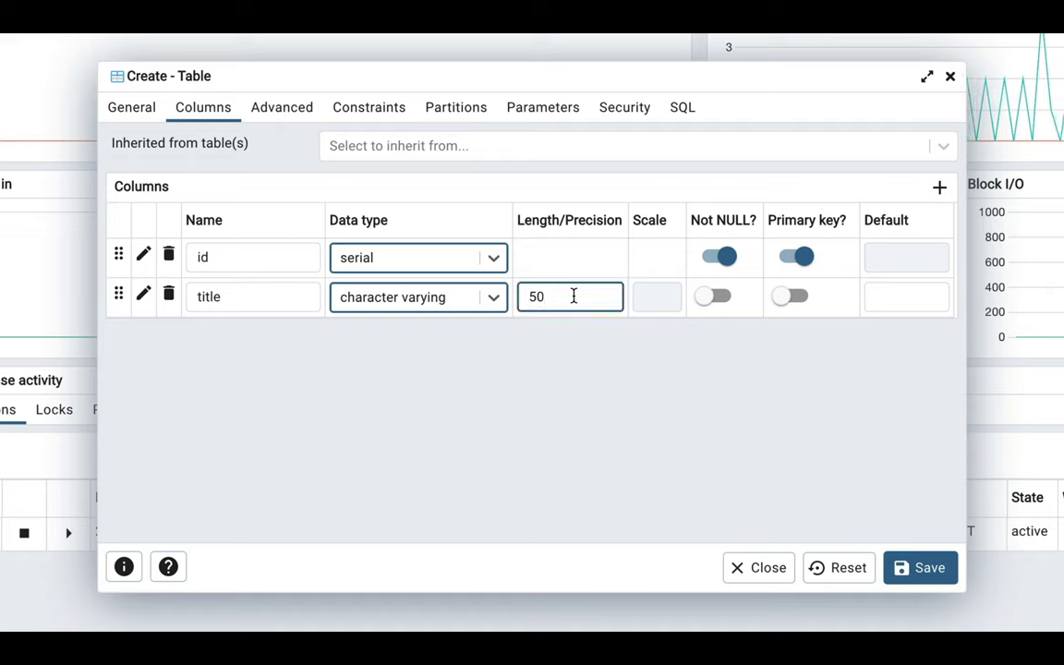
{"action": "left_click", "coordinate": [720, 296]}
Add a body column with data type text.
{"action": "left_click", "coordinate": [939, 189]}
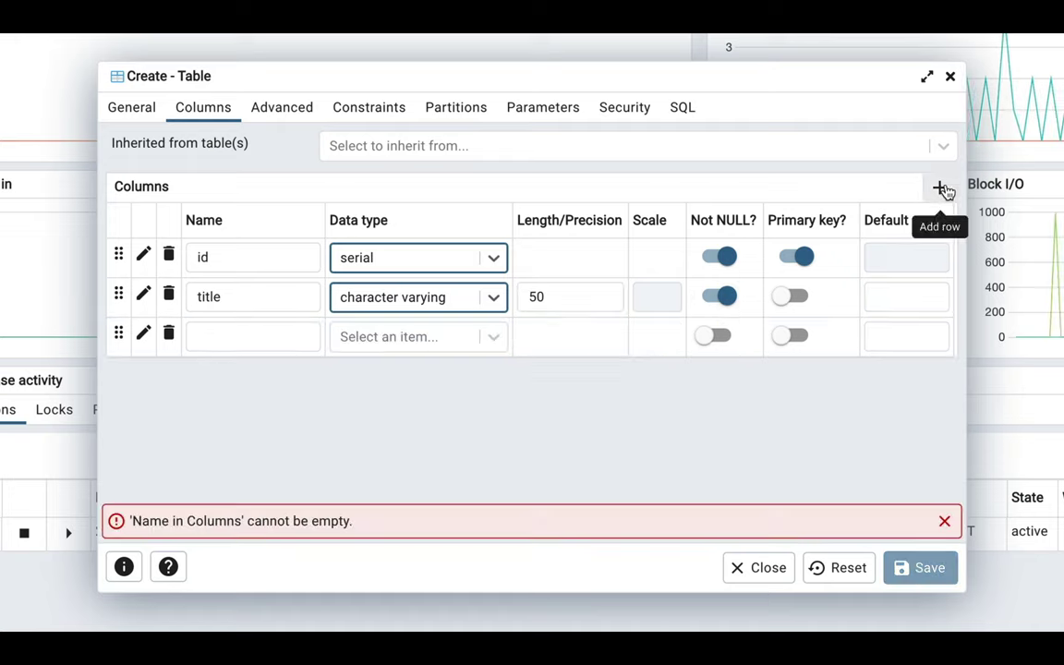
{"action": "left_click", "coordinate": [254, 334]}
{"action": "type", "text": "body"}
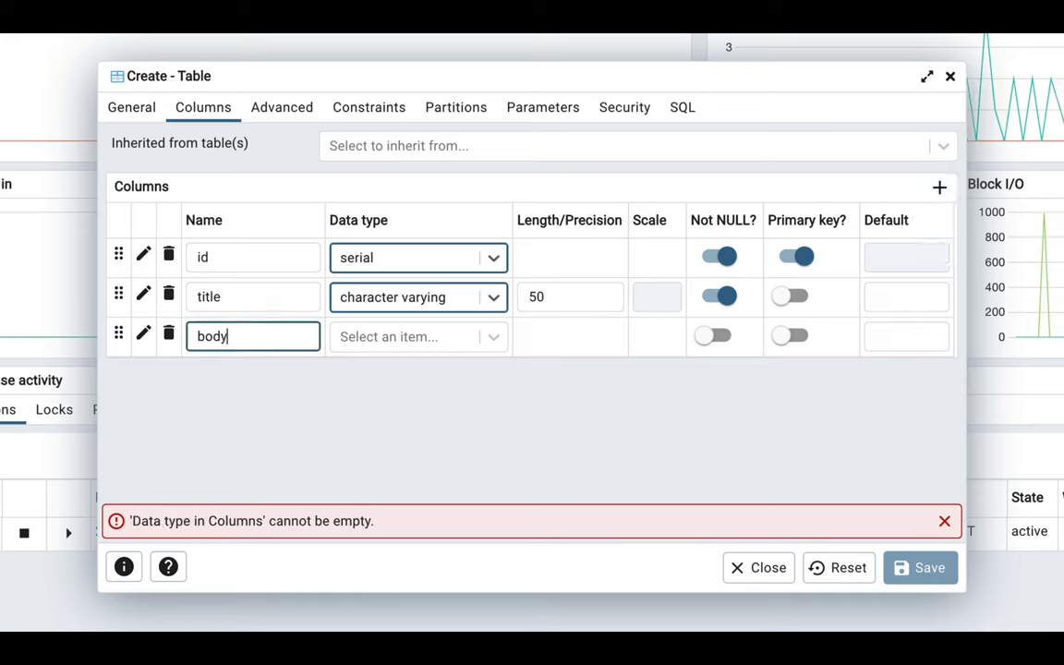
{"action": "left_click", "coordinate": [428, 345]}
{"action": "type", "text": "tex"}
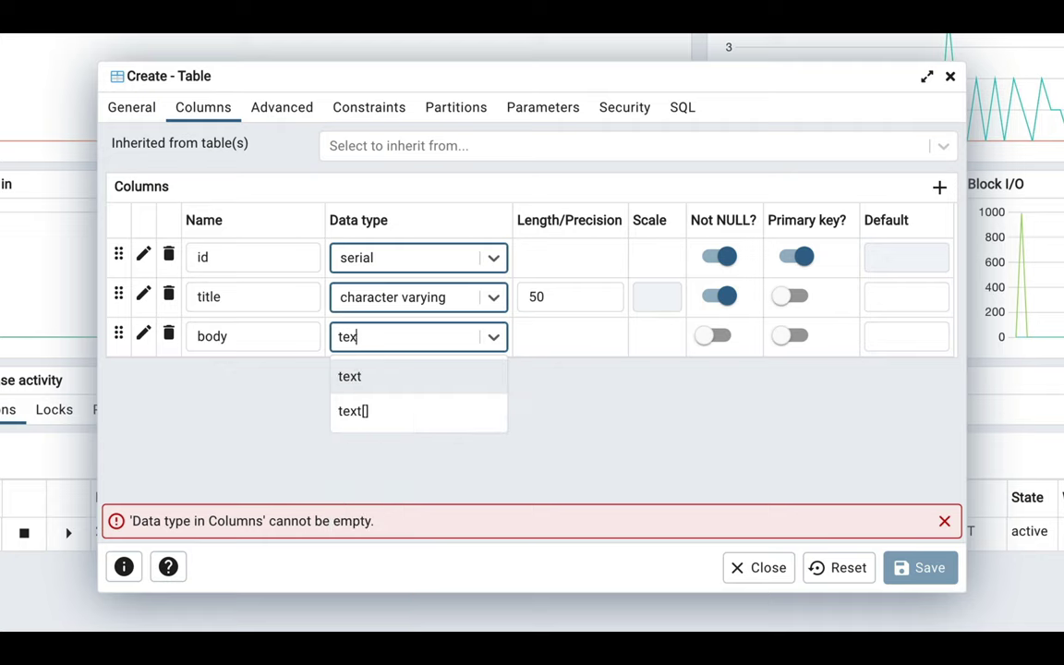
{"action": "type", "text": "t"}
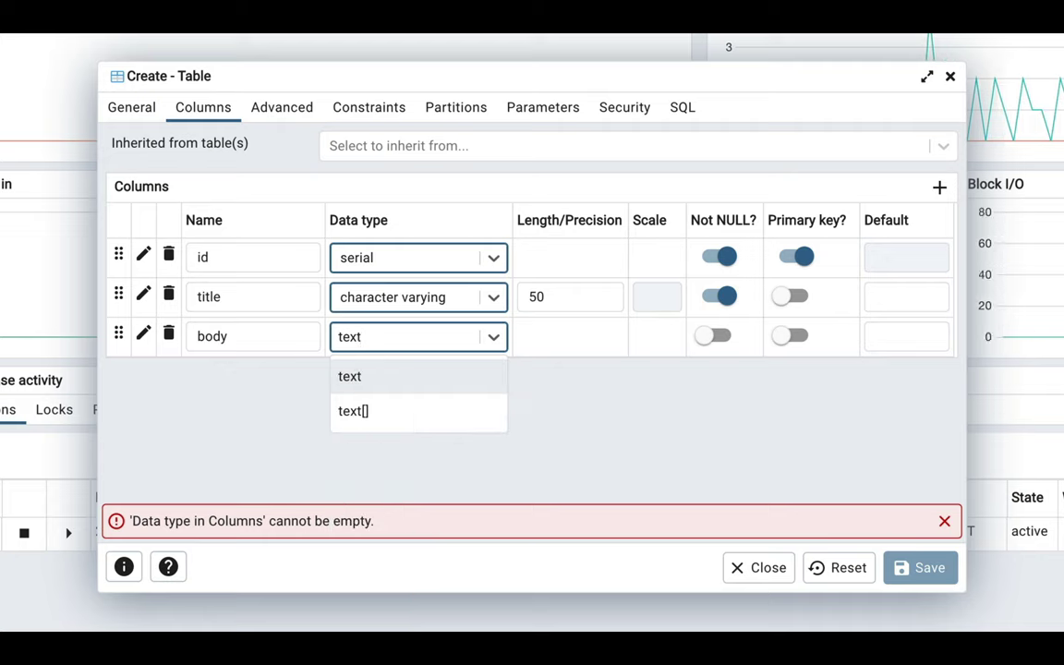
{"action": "left_click", "coordinate": [413, 378]}
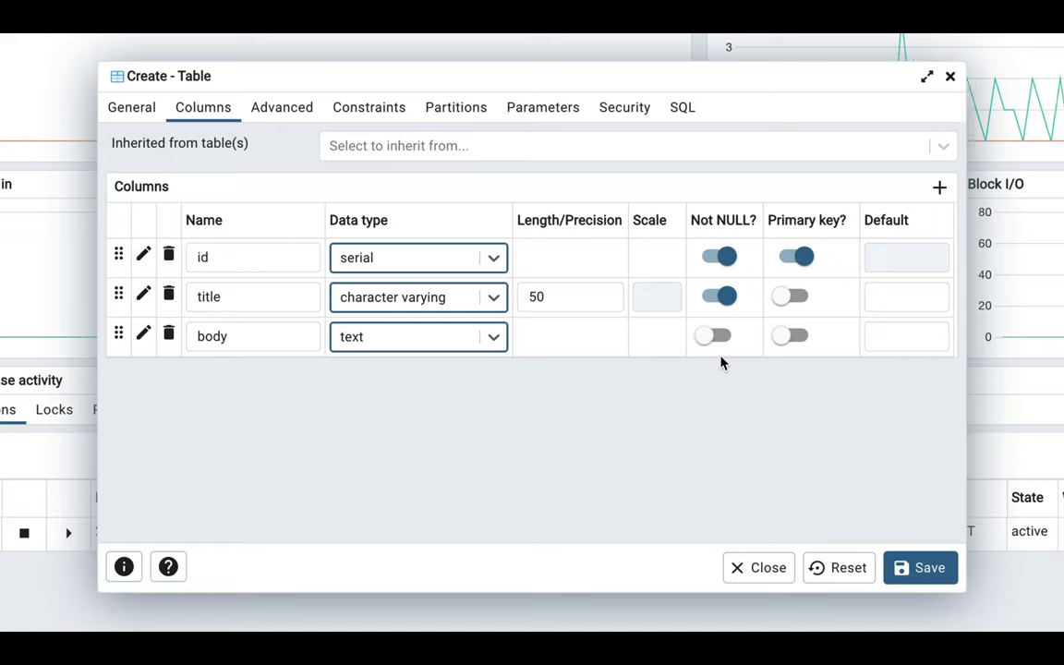
Add a created column of timestamp with time zone, Not NULL, defaulting to now().
{"action": "left_click", "coordinate": [940, 188]}
{"action": "left_click", "coordinate": [238, 373]}
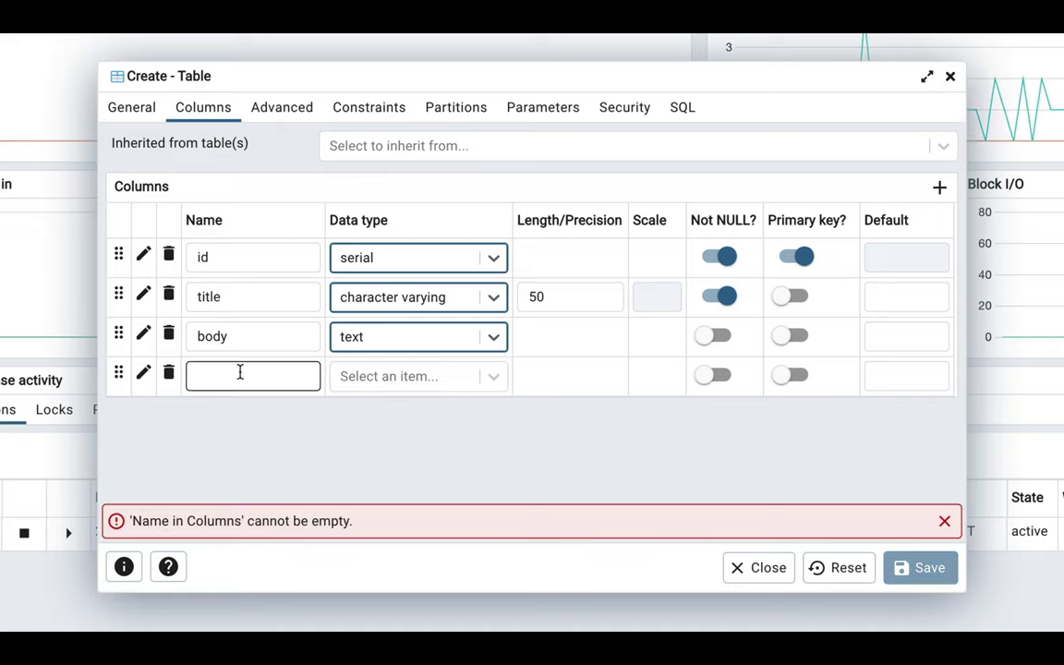
{"action": "type", "text": "created"}
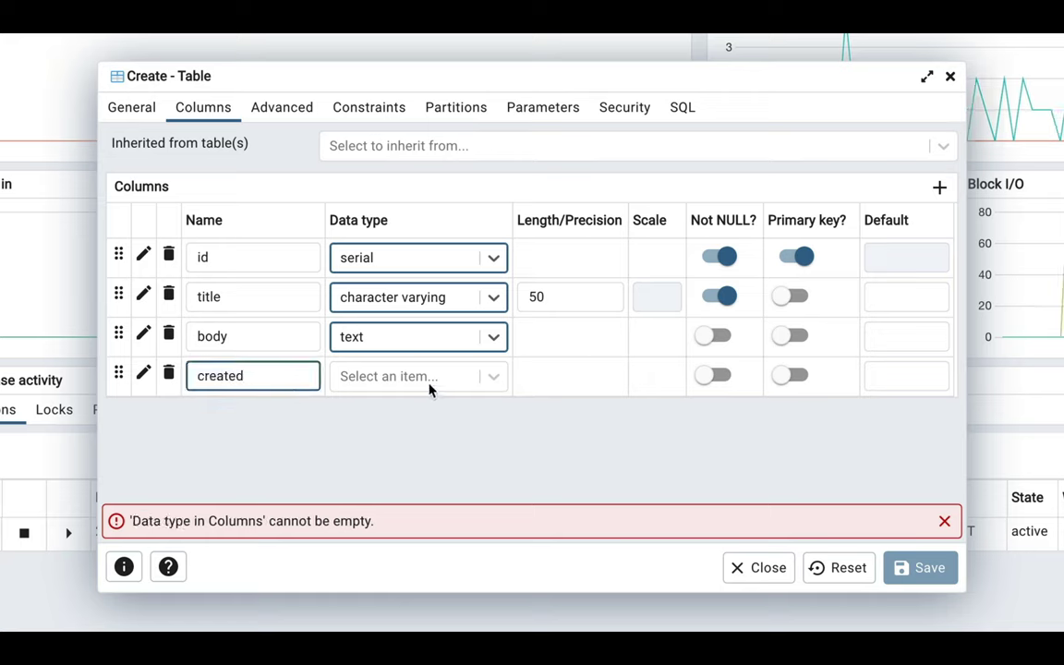
{"action": "left_click", "coordinate": [438, 379]}
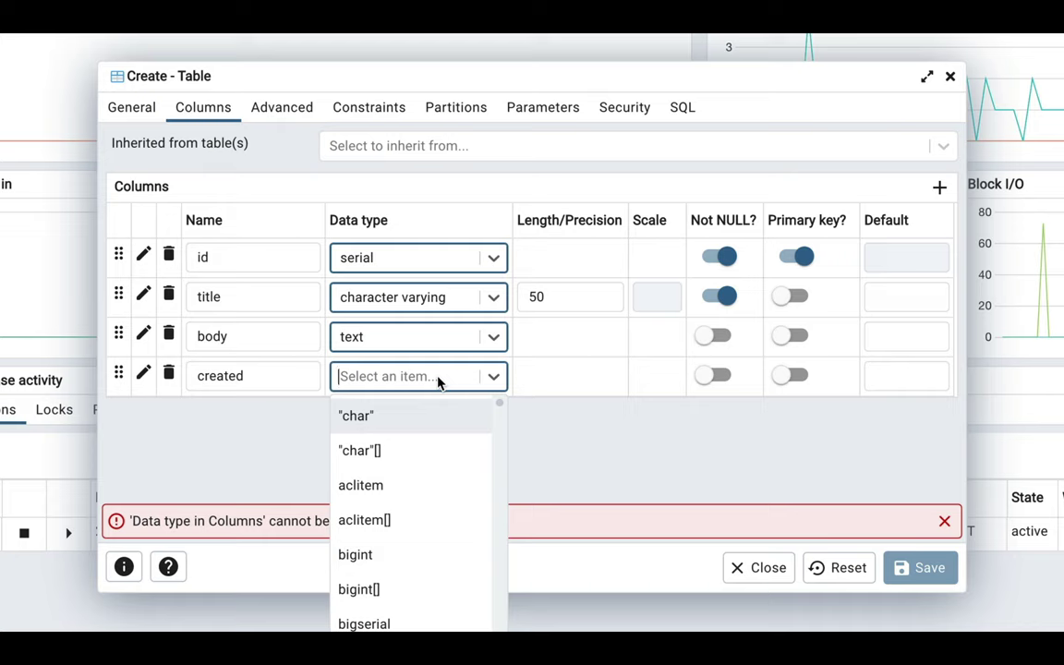
{"action": "type", "text": "s"}
{"action": "key", "text": "BackSpace"}
{"action": "type", "text": "timesta"}
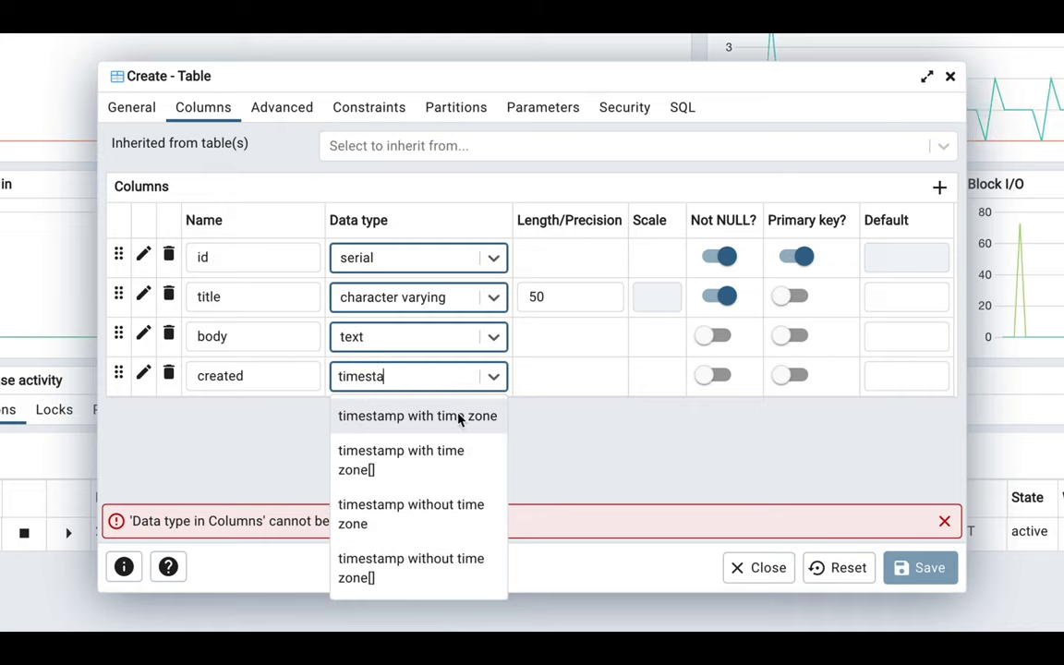
{"action": "left_click", "coordinate": [460, 420]}
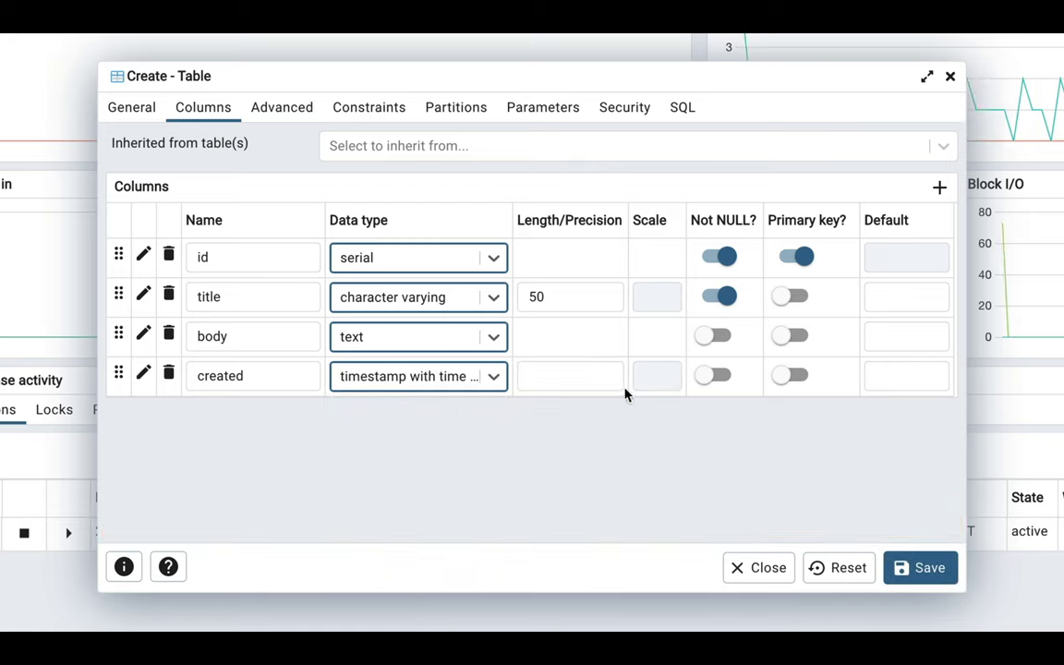
{"action": "left_click", "coordinate": [726, 386]}
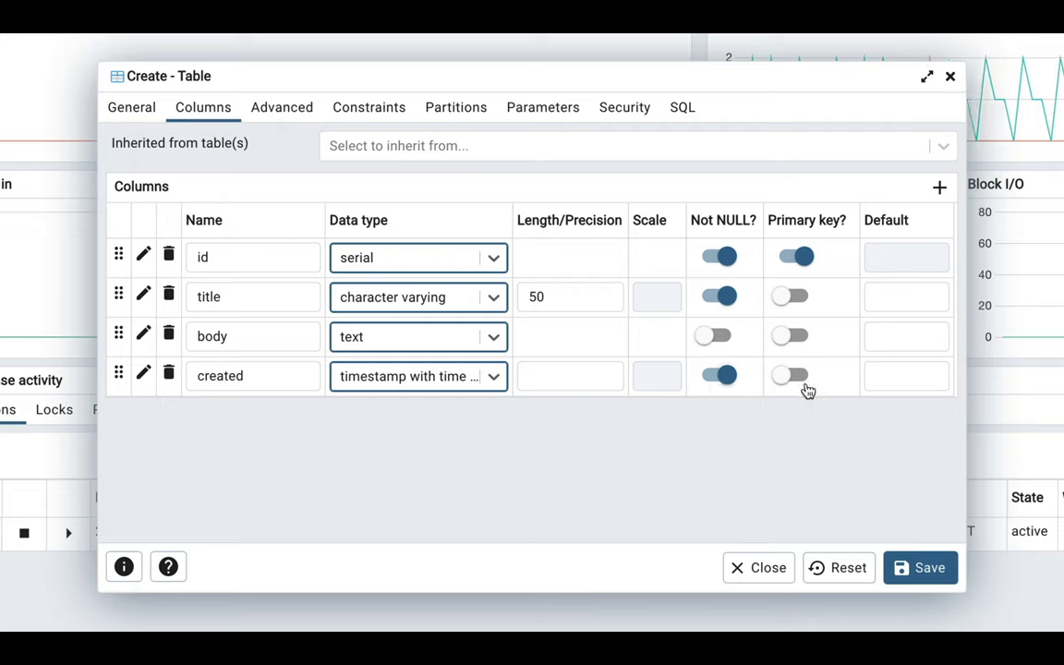
{"action": "left_click", "coordinate": [892, 379]}
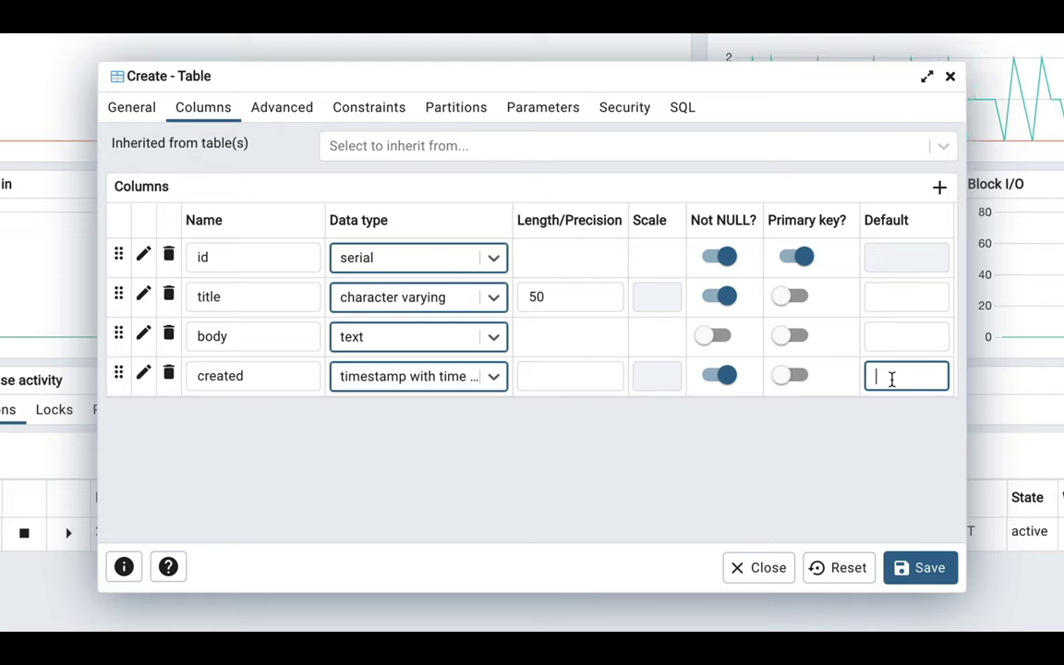
{"action": "type", "text": "now"}
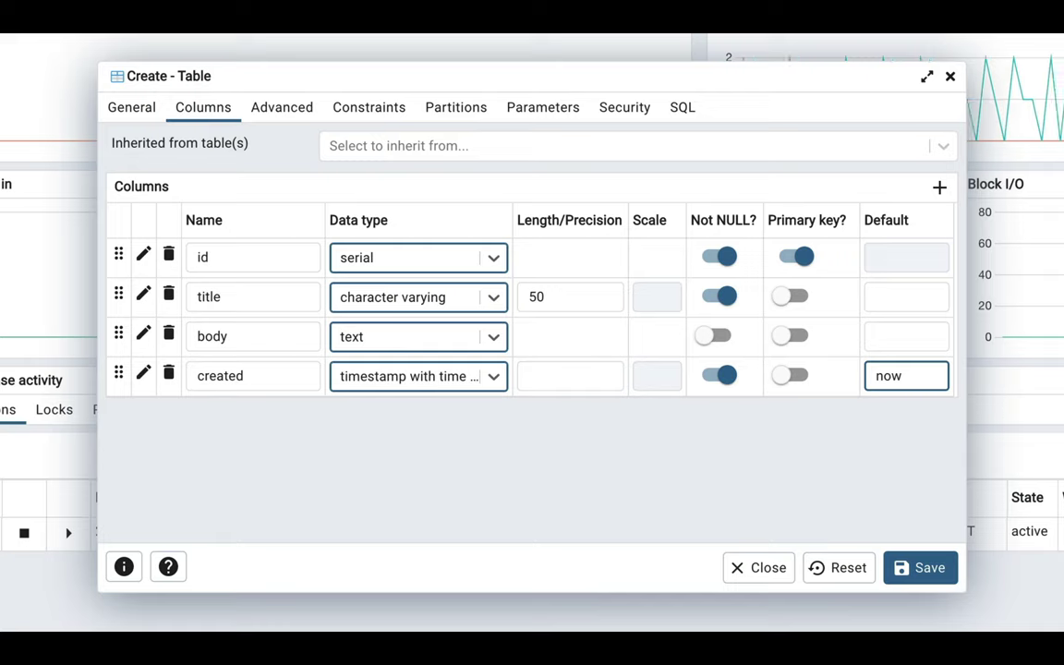
{"action": "type", "text": "()"}
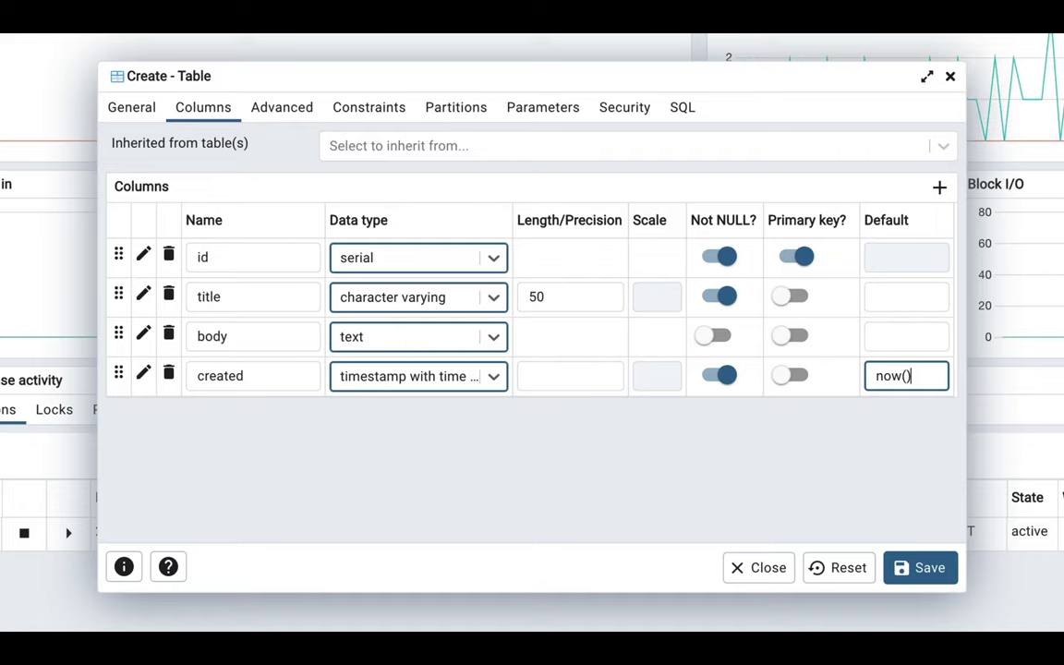
Review the CREATE TABLE public.topic SQL, including PRIMARY KEY (id), and save the table.
{"action": "left_click", "coordinate": [681, 109]}
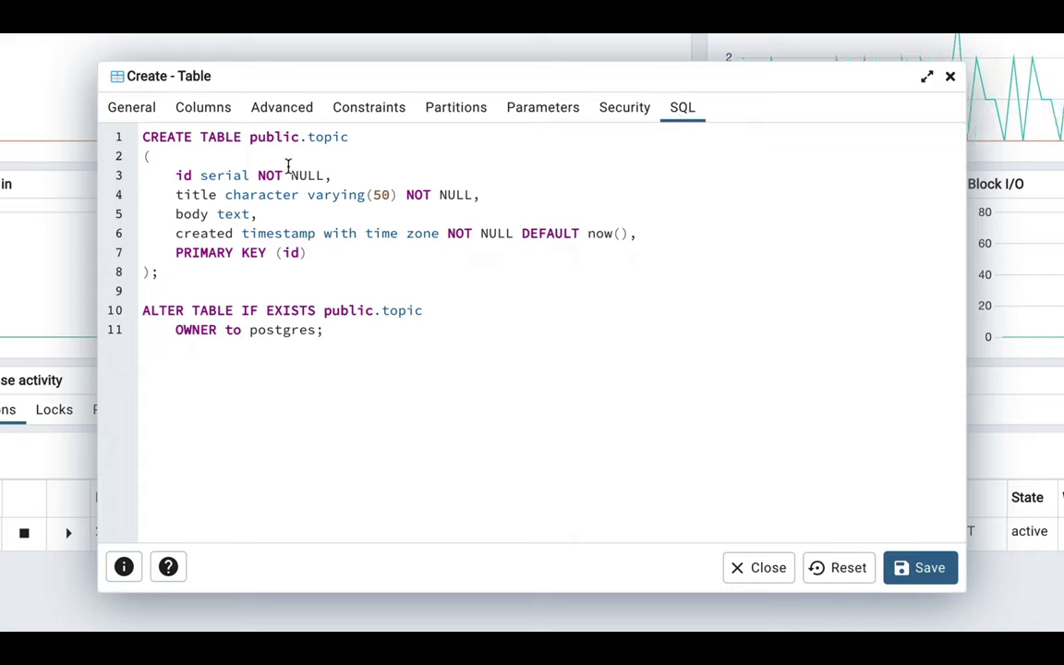
{"action": "left_click_drag", "start_coordinate": [171, 175], "coordinate": [335, 175]}
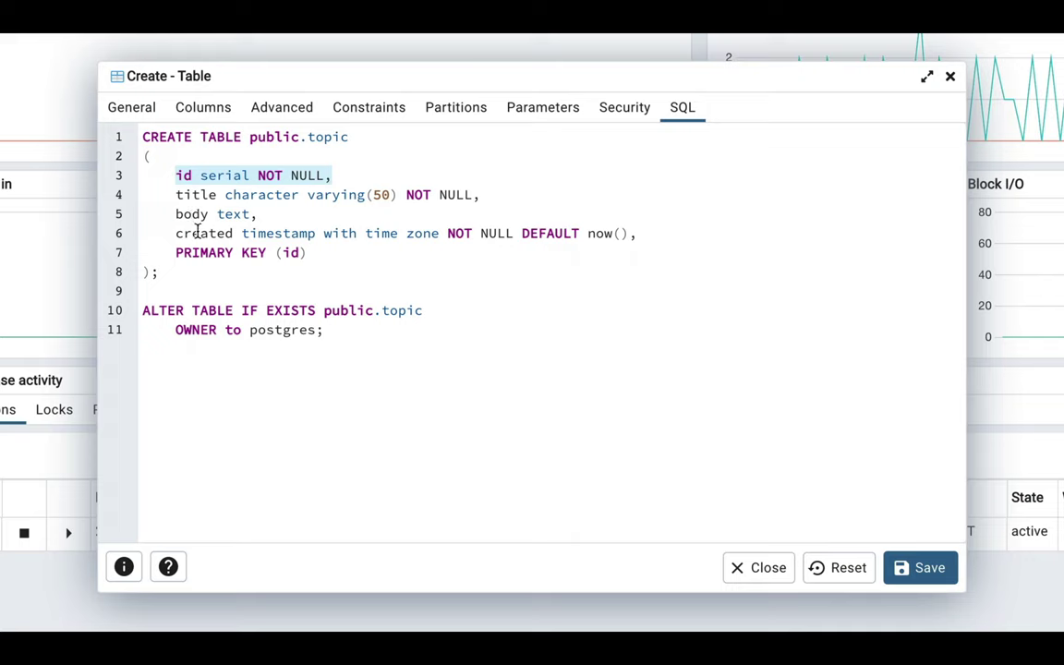
{"action": "double_click", "coordinate": [291, 253]}
{"action": "left_click_drag", "start_coordinate": [177, 254], "coordinate": [321, 260]}
{"action": "left_click", "coordinate": [308, 293]}
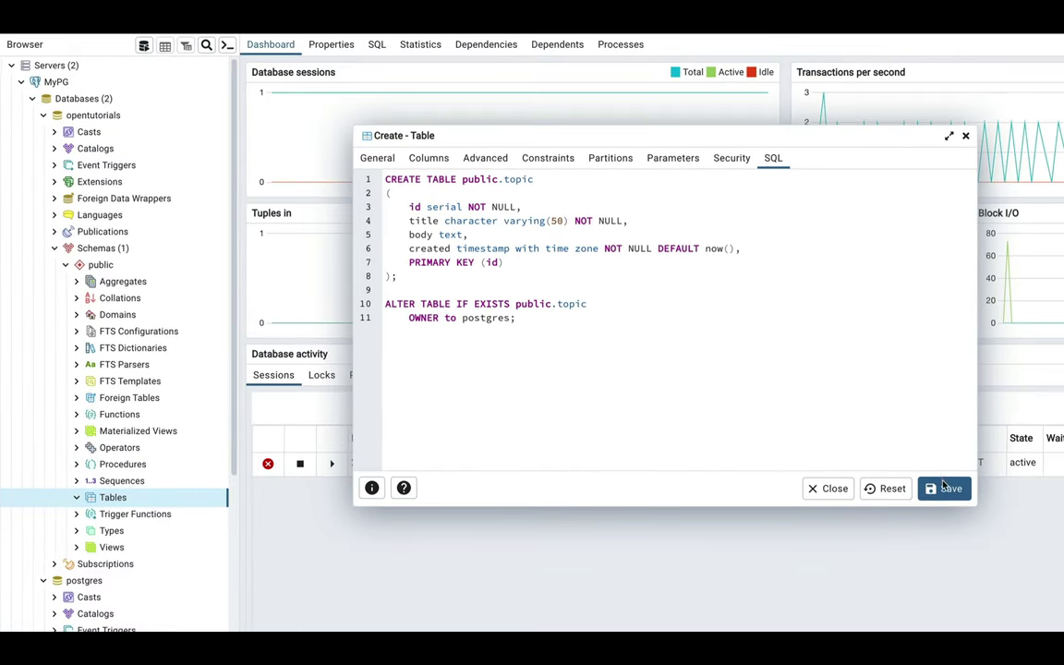
{"action": "left_click", "coordinate": [944, 489]}
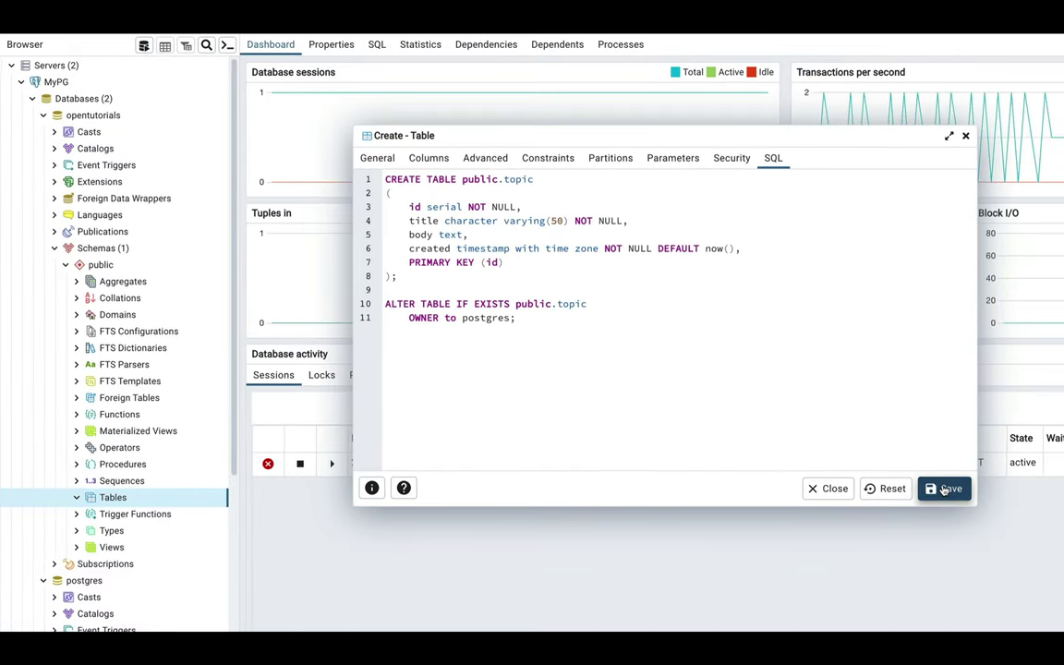